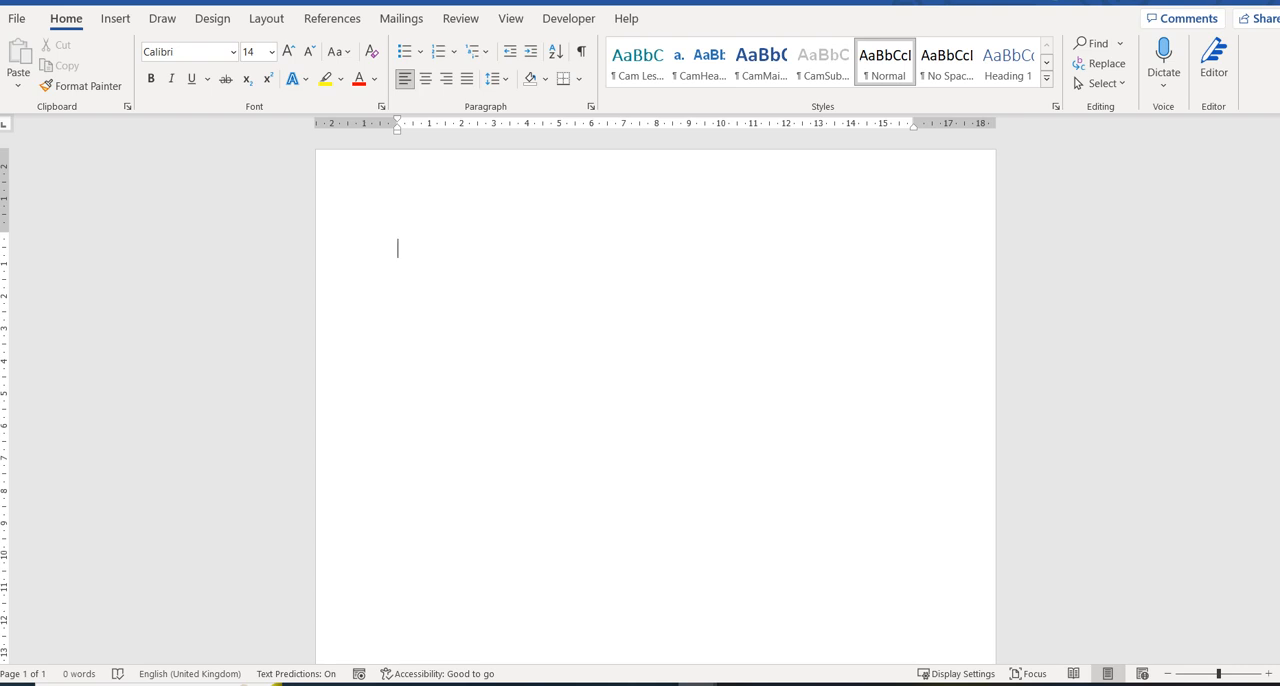
Enter the headings Name, Surname and Destination on one line separated by spaces, start a new line, and show the formatting marks.
type("Name")
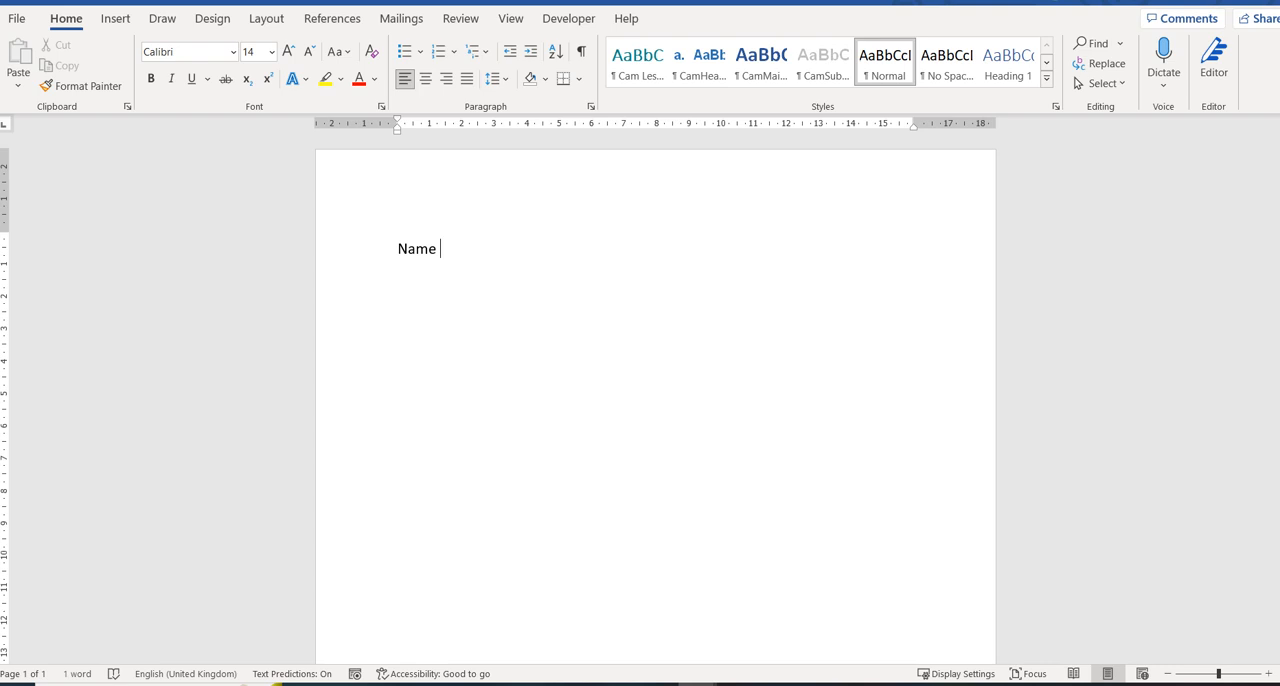
type("     Surname     ")
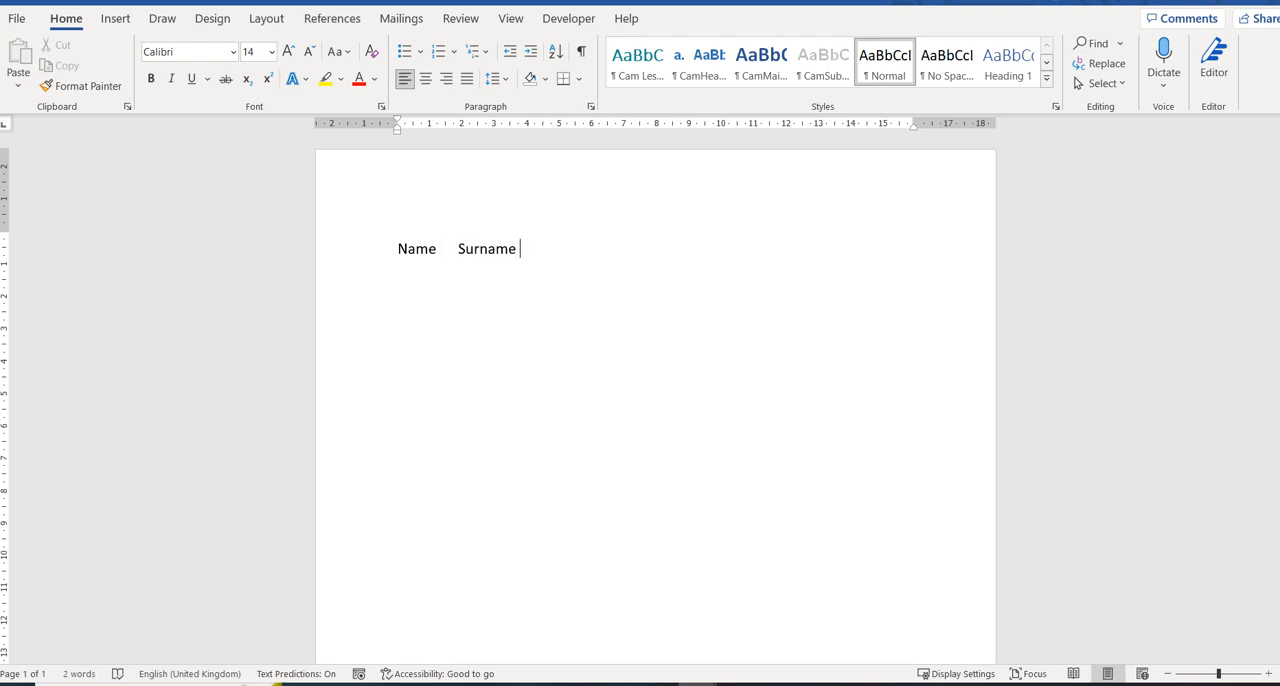
type("Destination")
key("Return")
key("ctrl+shift+8")
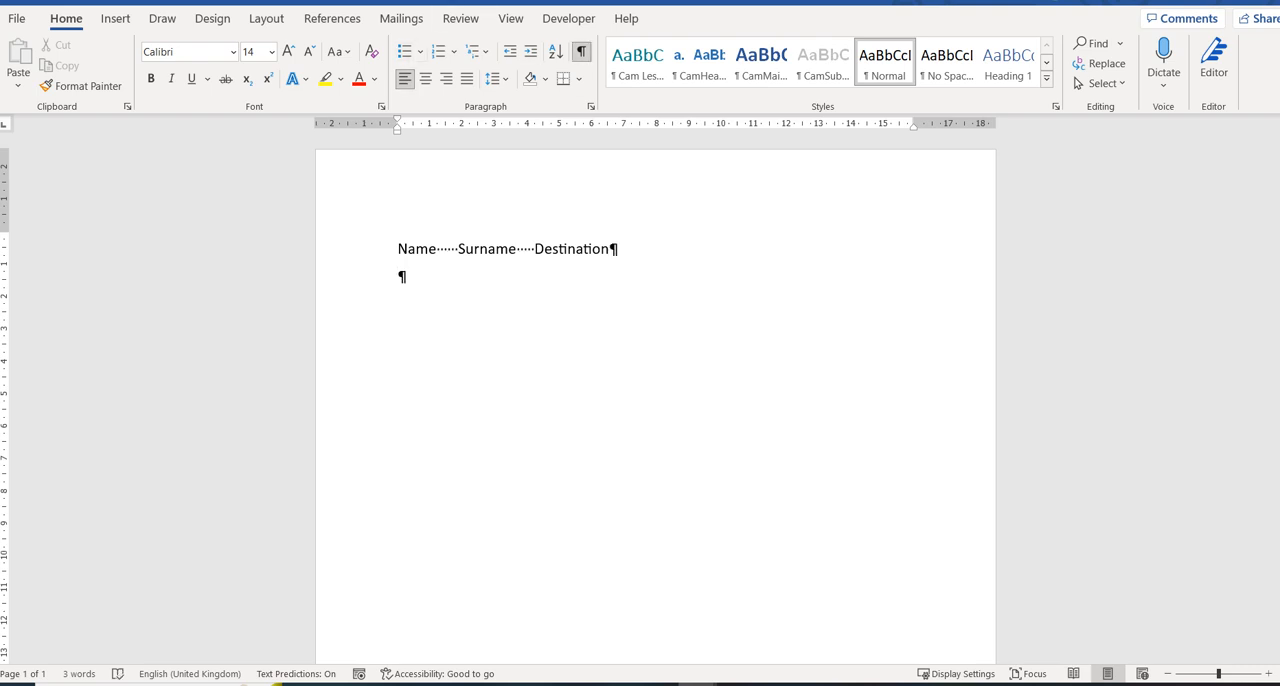
type("John       Brown")
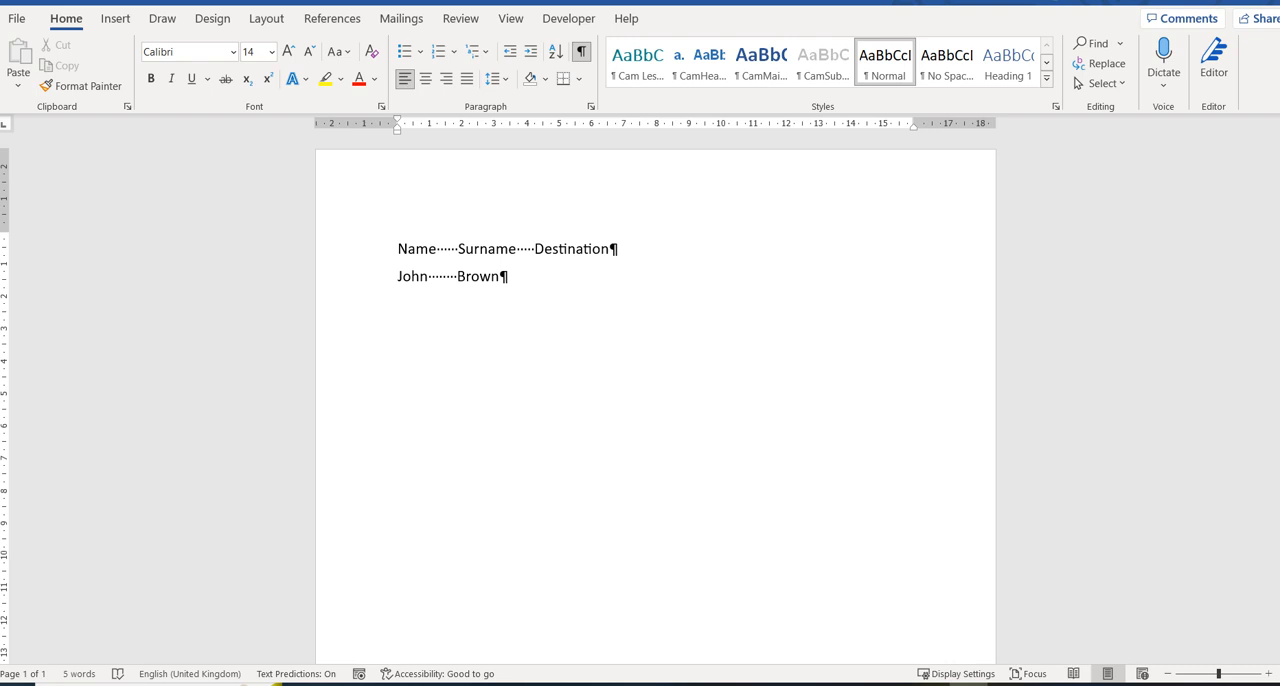
key("shift+Left")
key("shift+Left")
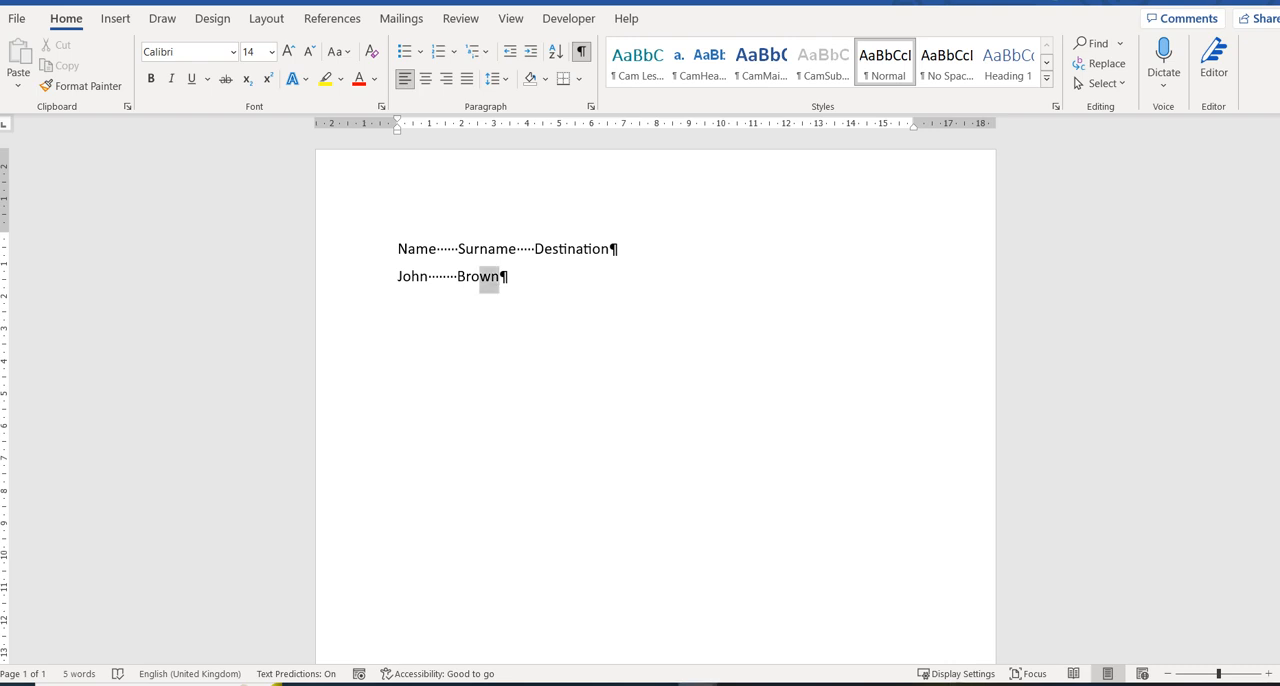
left_click_drag(480, 277, 399, 277)
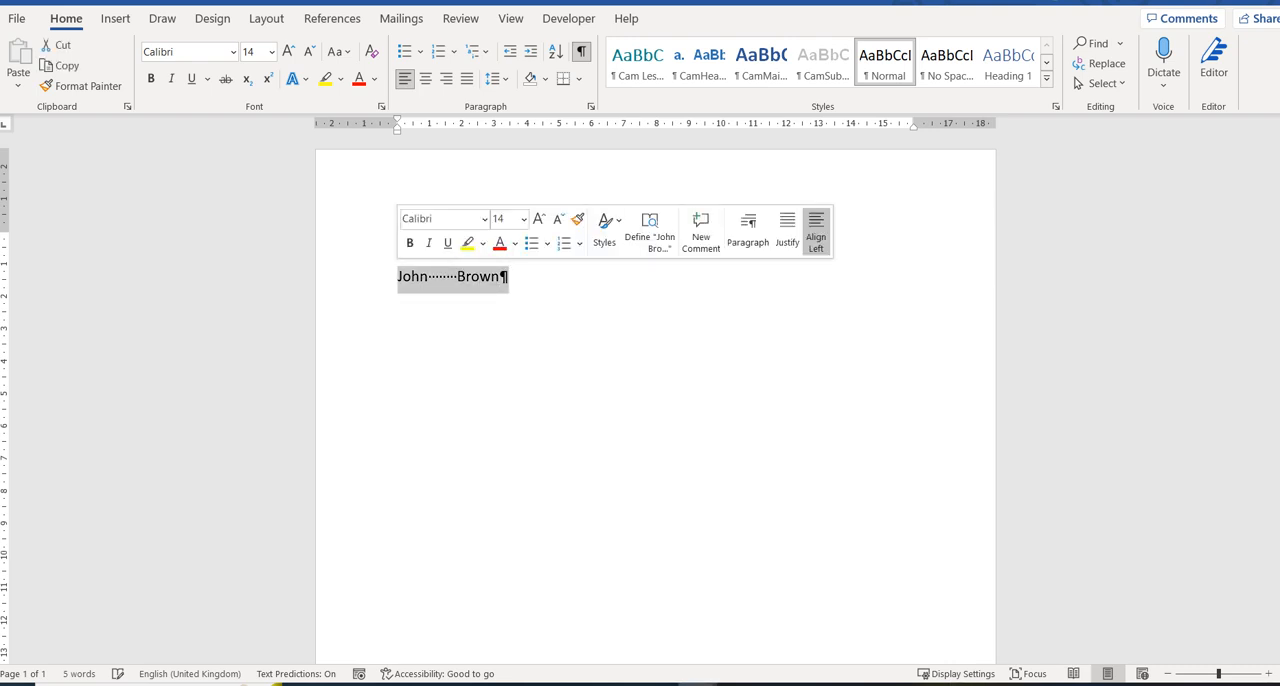
key("Delete")
Delete all the spaces between the headings Name, Surname and Destination.
left_click(458, 249)
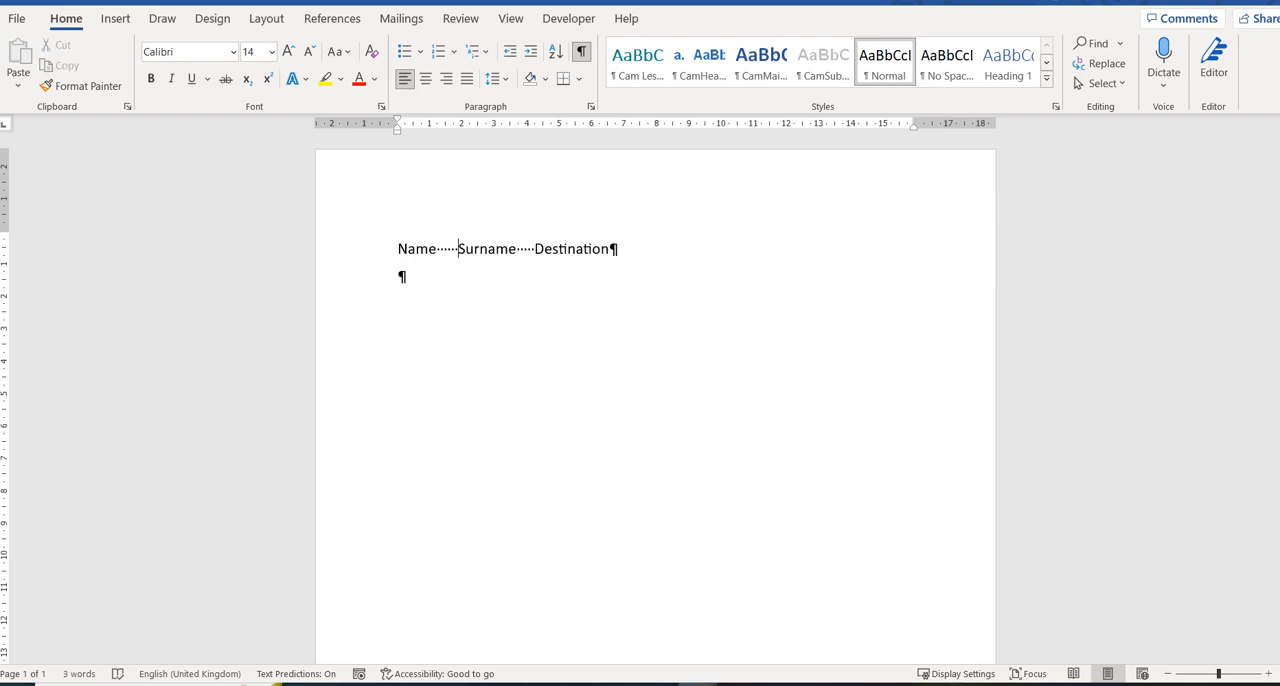
key("BackSpace")
key("BackSpace")
key("BackSpace")
key("BackSpace")
key("BackSpace")
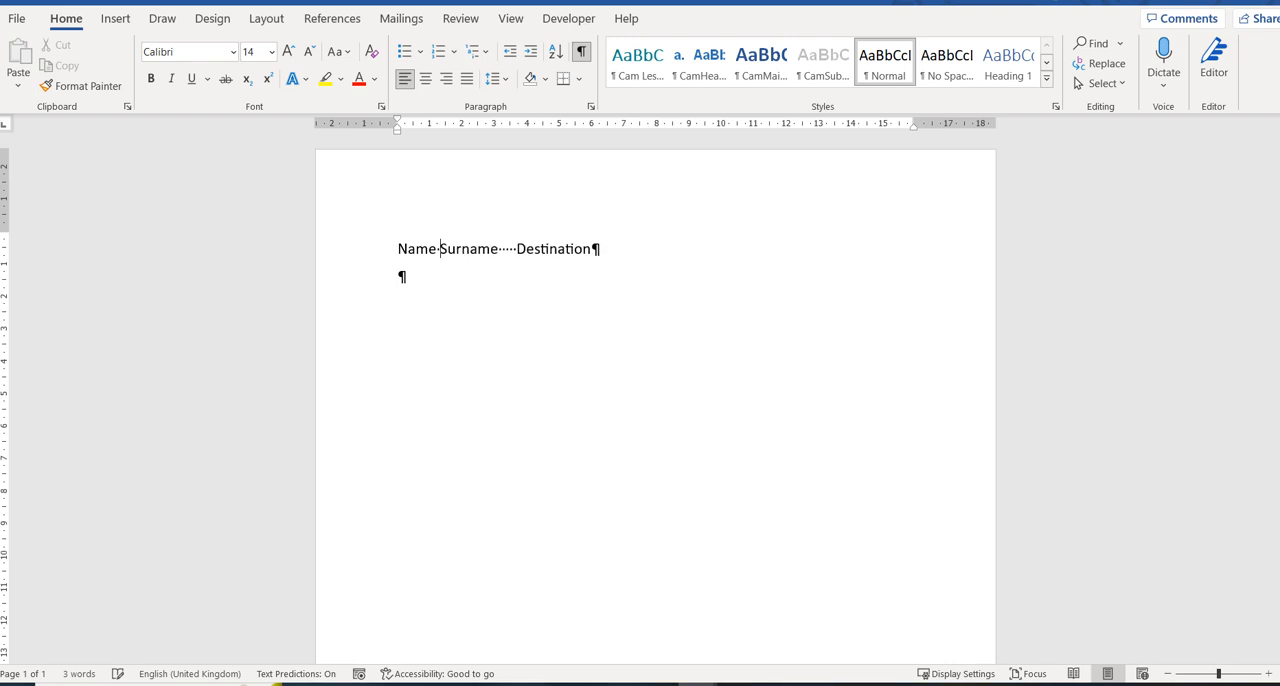
key("BackSpace")
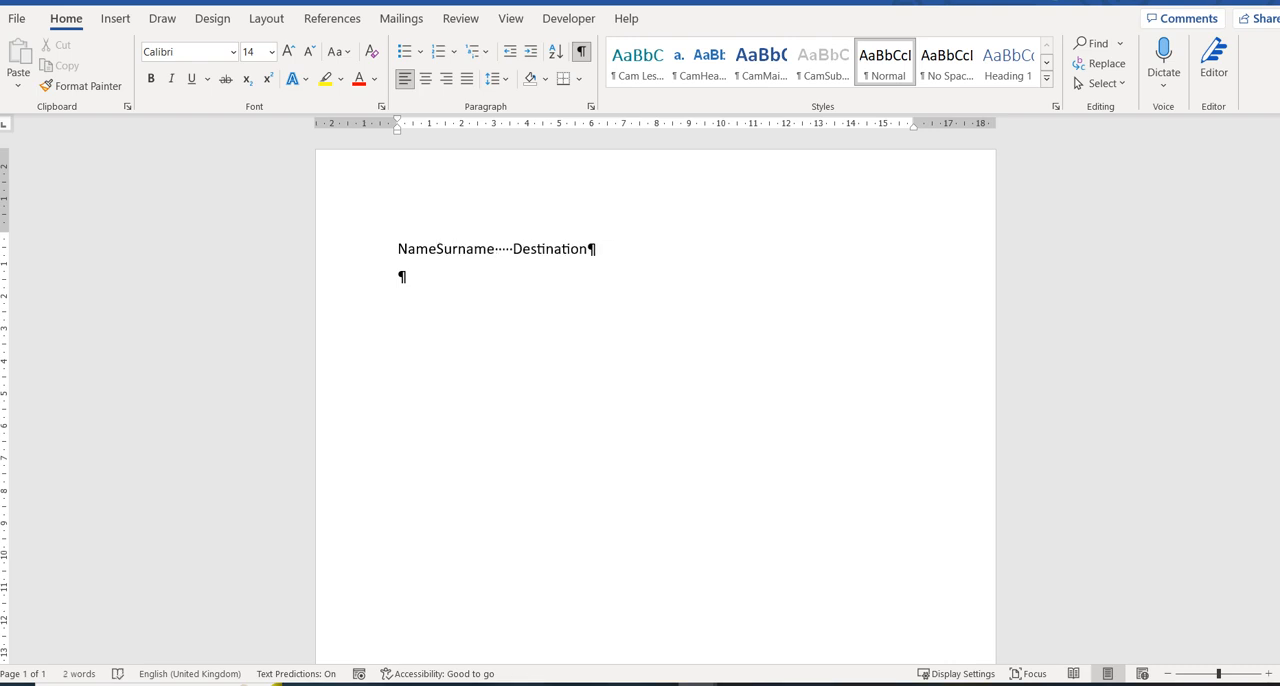
left_click(512, 249)
key("BackSpace")
key("BackSpace")
key("BackSpace")
key("BackSpace")
key("BackSpace")
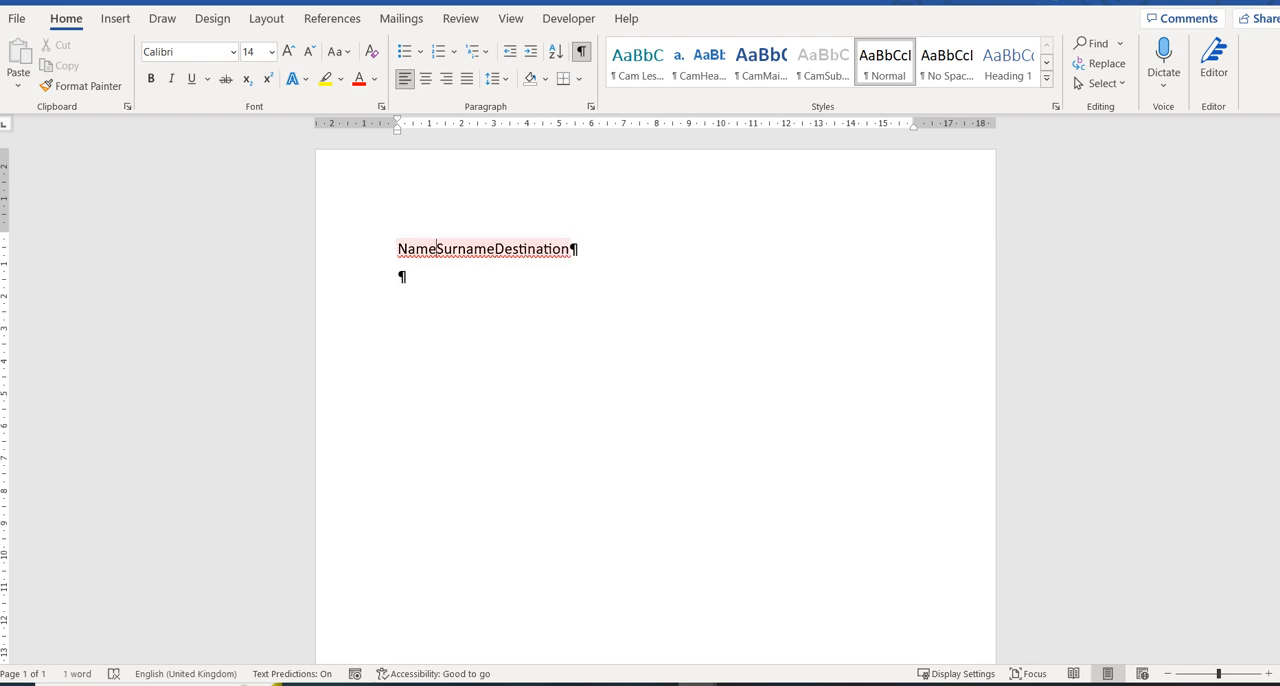
Separate the headings Name, Surname and Destination with tab characters.
right_click(436, 249)
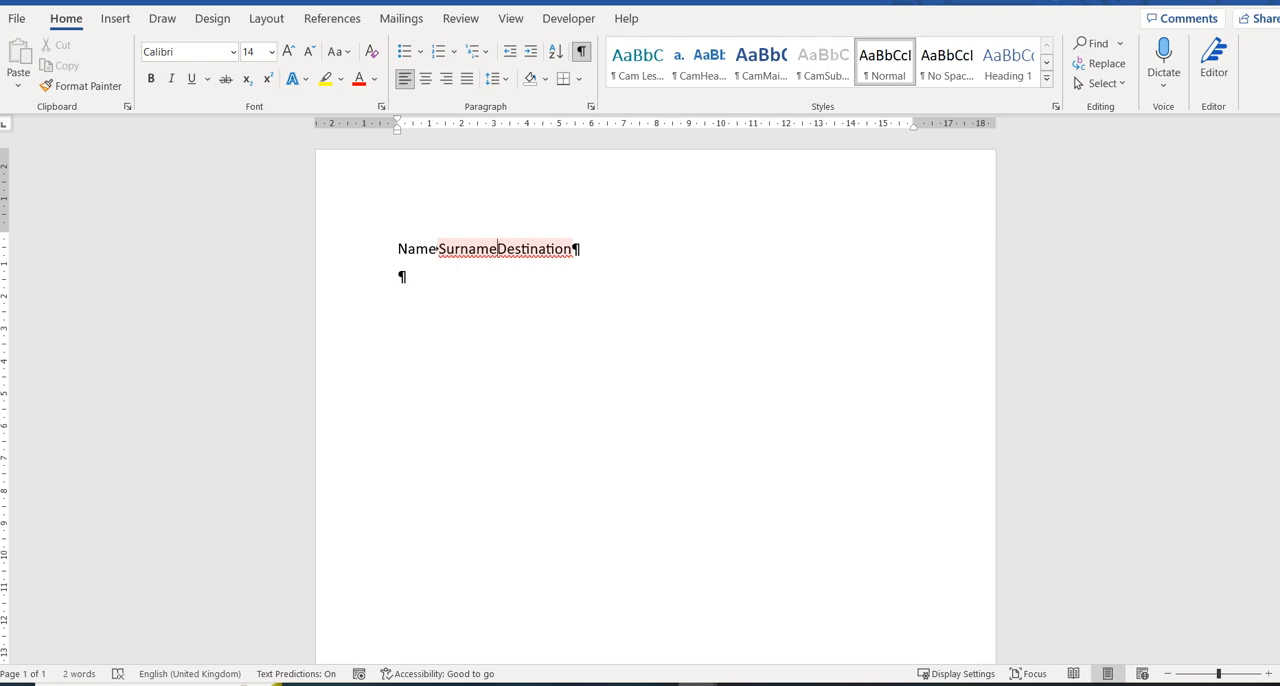
left_click(497, 248)
type("-->")
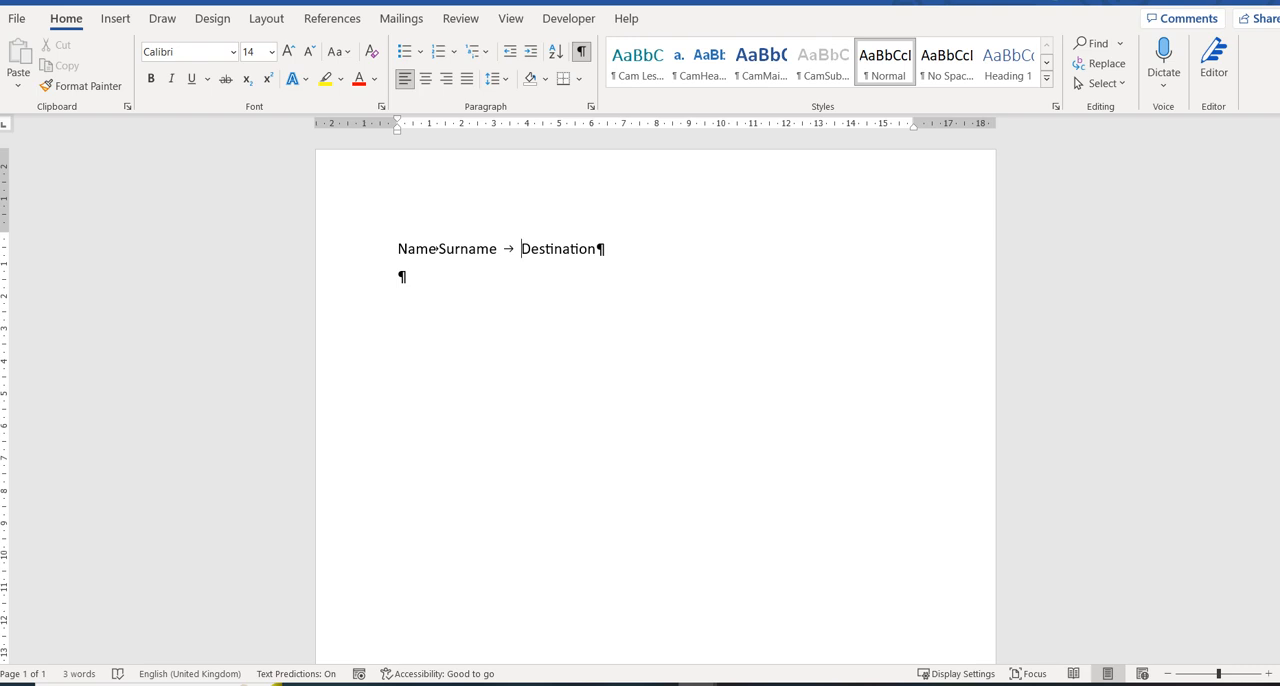
left_click(399, 276)
key("Tab")
key("Tab")
key("Tab")
key("Tab")
key("Tab")
key("BackSpace")
key("BackSpace")
key("BackSpace")
key("BackSpace")
key("BackSpace")
key("BackSpace")
Remove the empty line below the headings and set left tab stops at 2, 8 and 13 cm for the heading line.
left_click(591, 106)
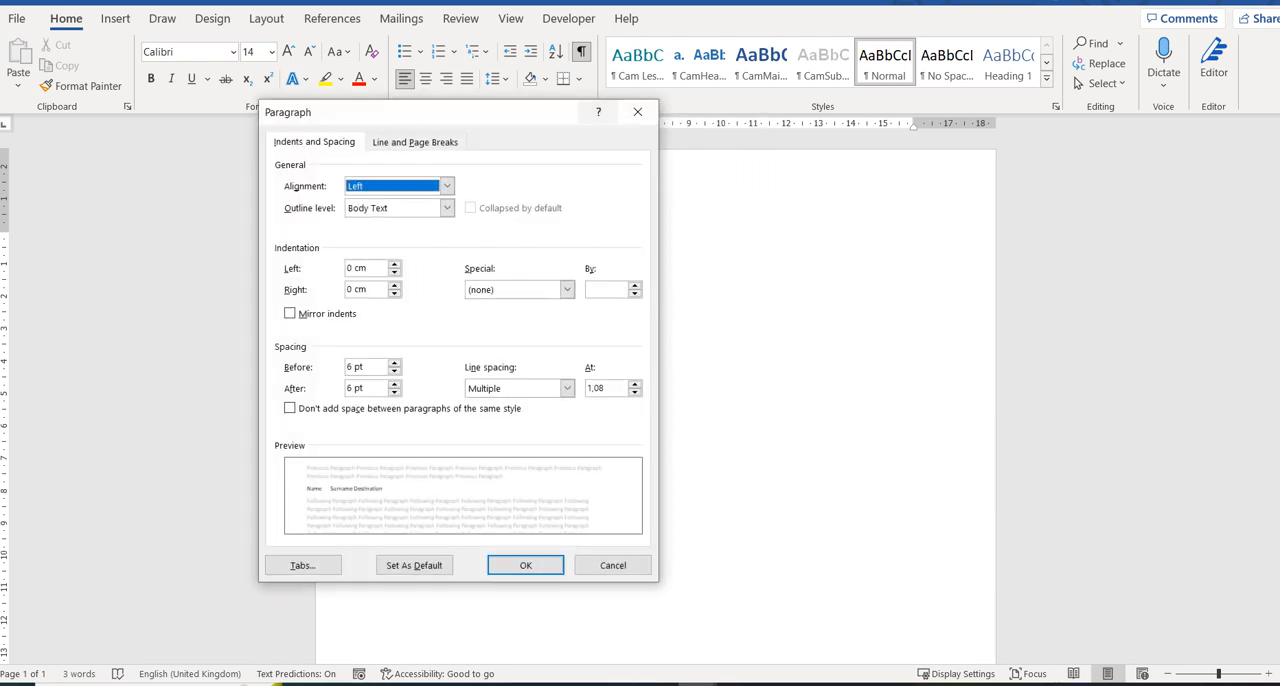
left_click(302, 565)
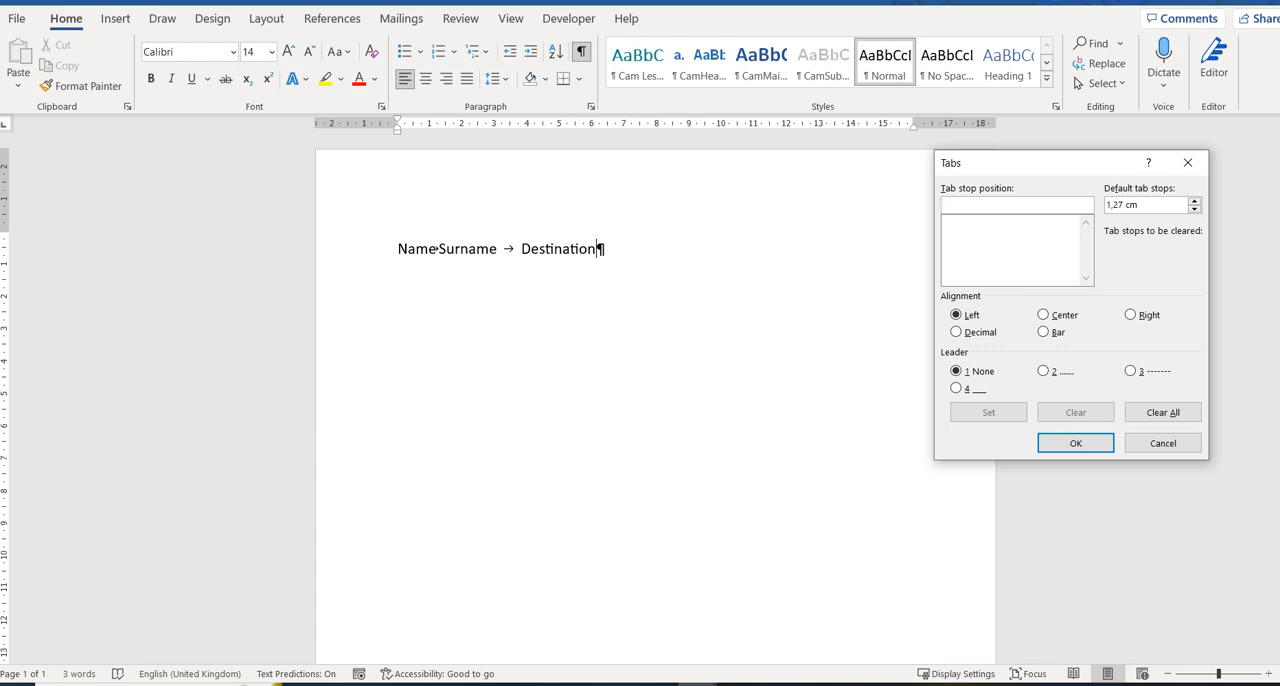
type("2")
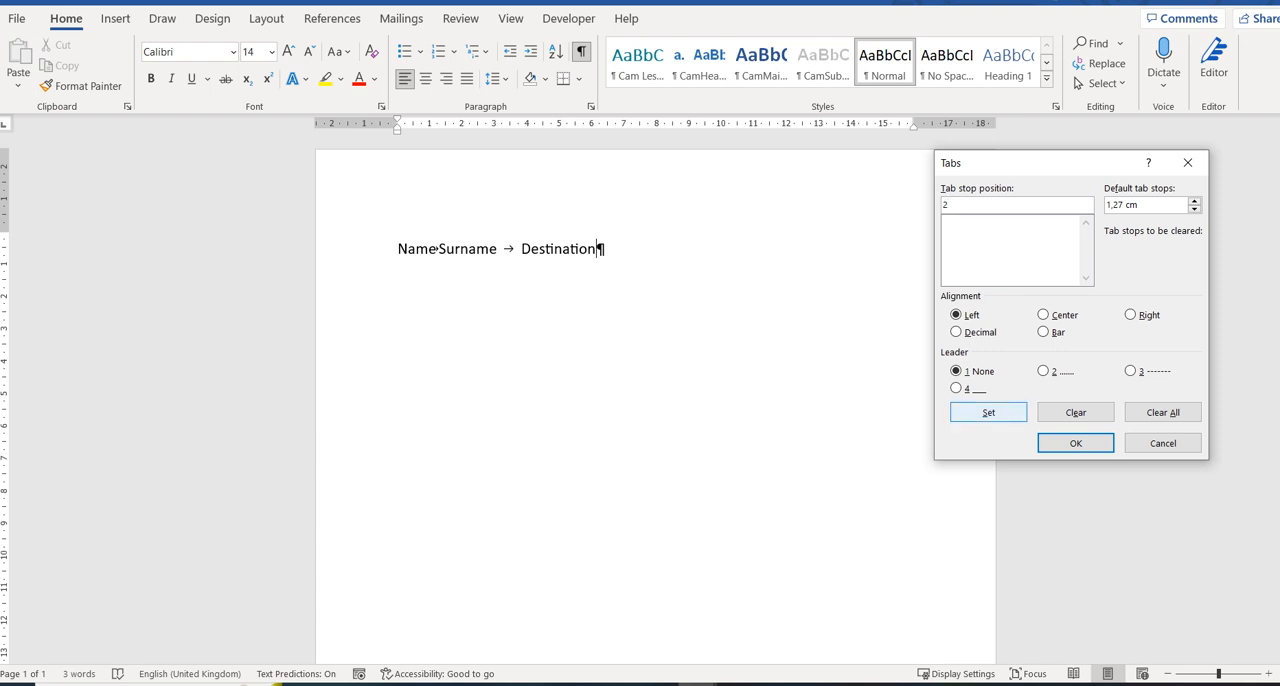
left_click(988, 412)
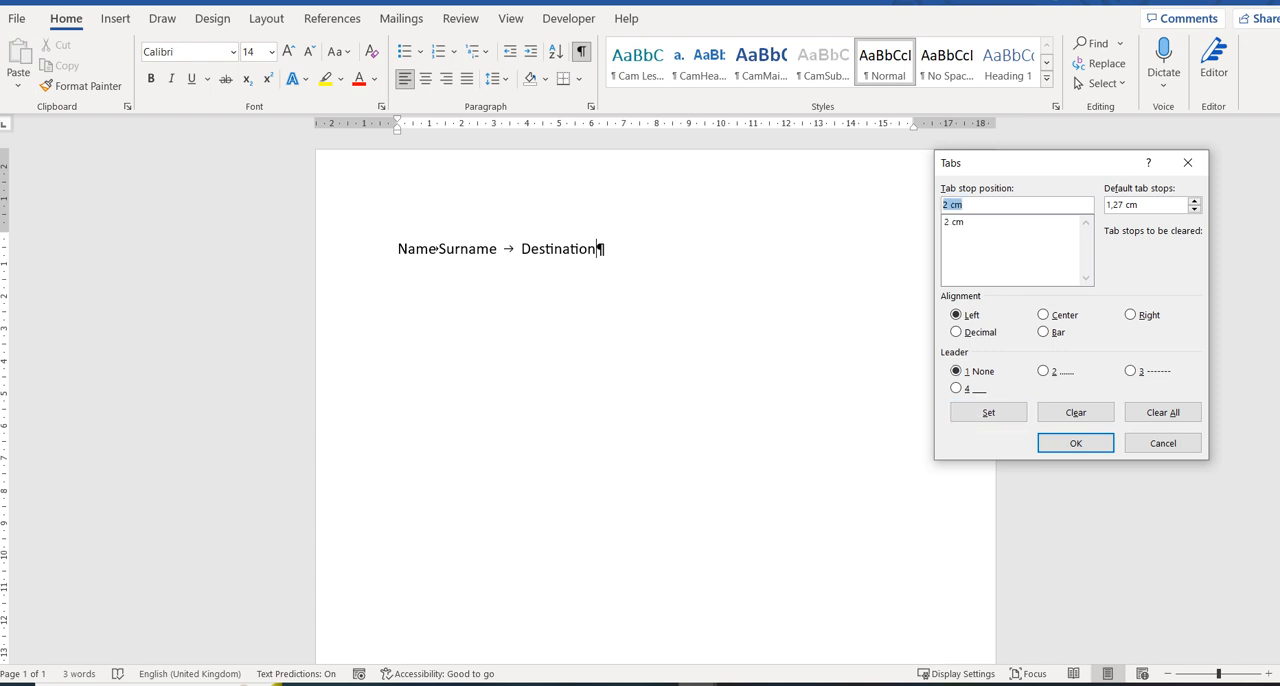
type("8")
left_click(988, 412)
type("13")
left_click(988, 412)
left_click(1075, 443)
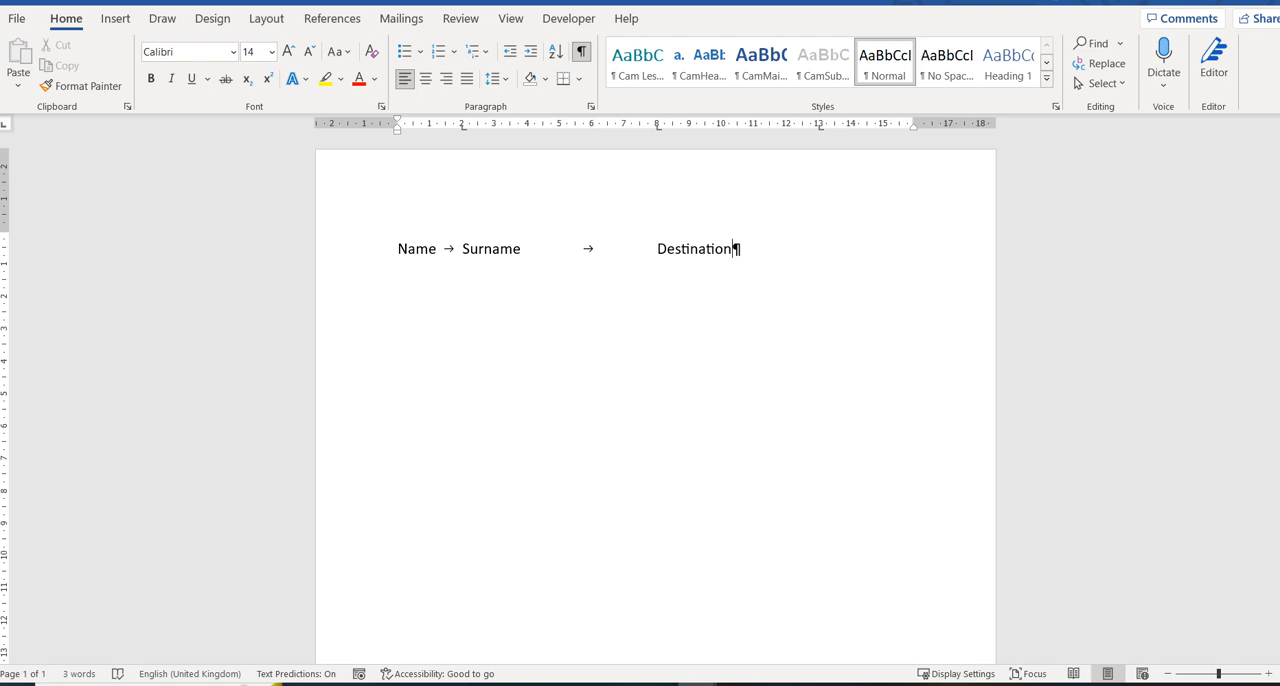
Move the heading line's 2 cm tab stop to 3 cm and its 8 cm tab stop to 8.5 cm.
left_click_drag(462, 125, 492, 125)
left_click_drag(657, 125, 674, 125)
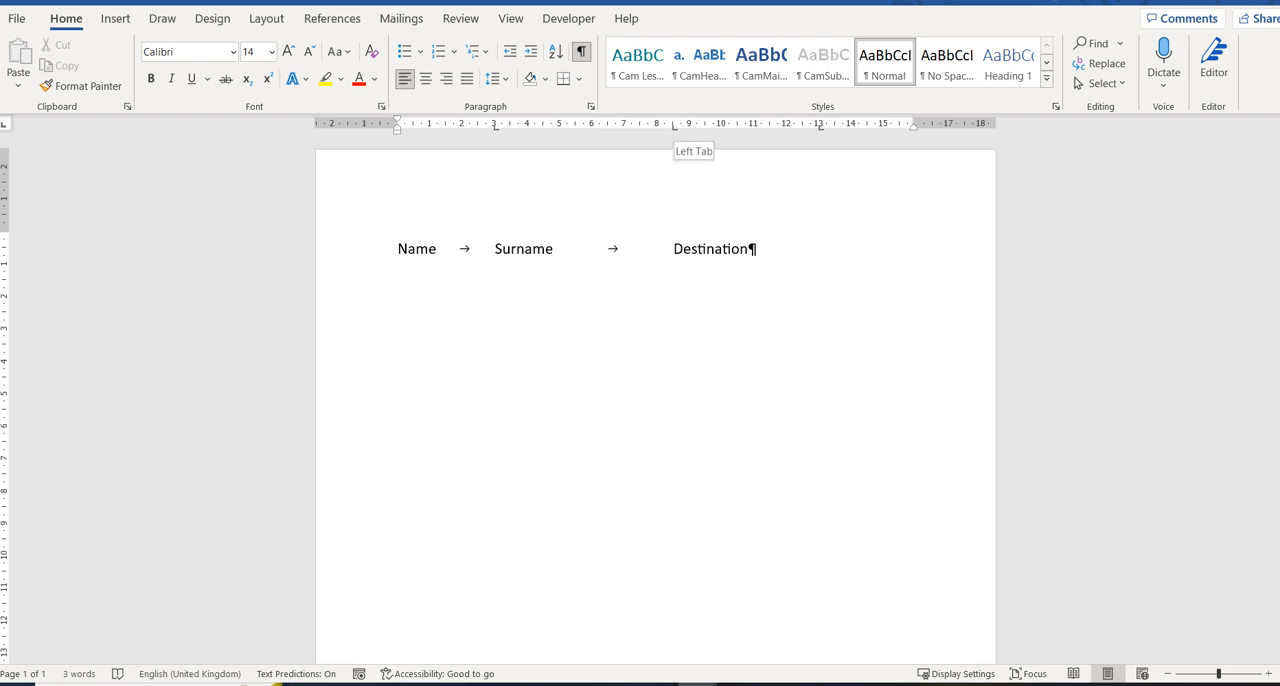
mouse_move(674, 126)
left_mouse_down()
mouse_move(675, 160)
mouse_move(674, 127)
left_mouse_up()
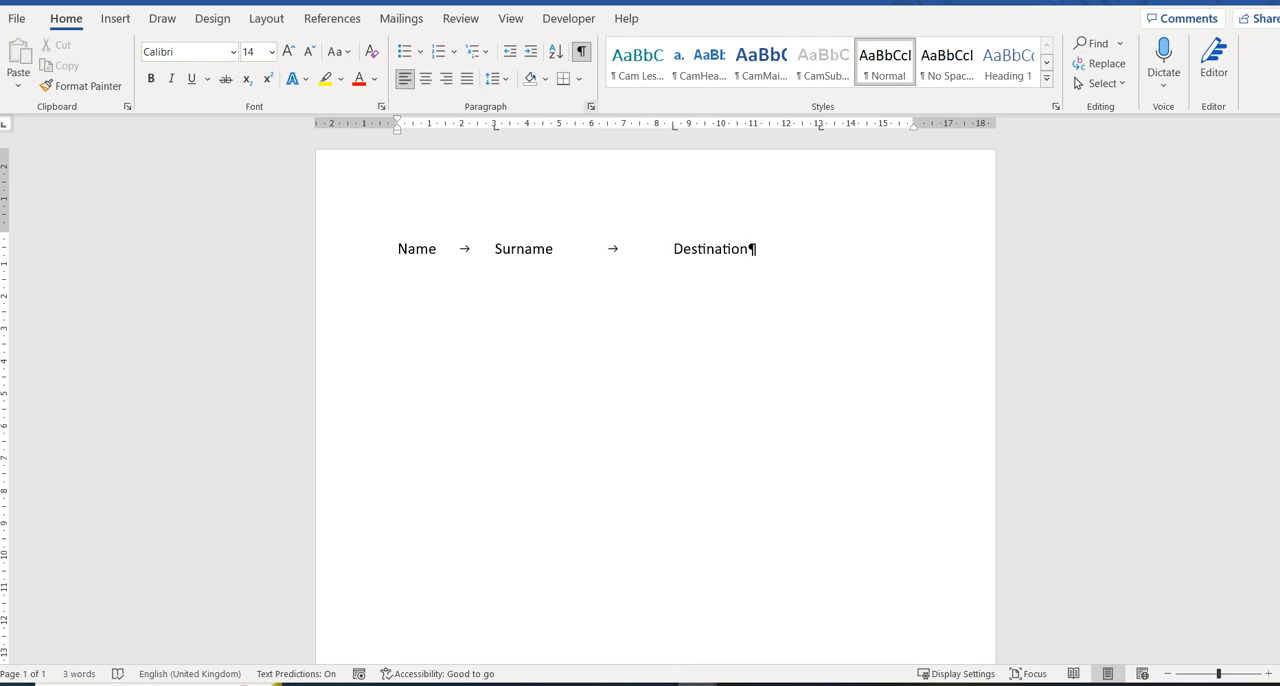
Change the heading line's 13 cm tab stop to right alignment.
left_click(591, 106)
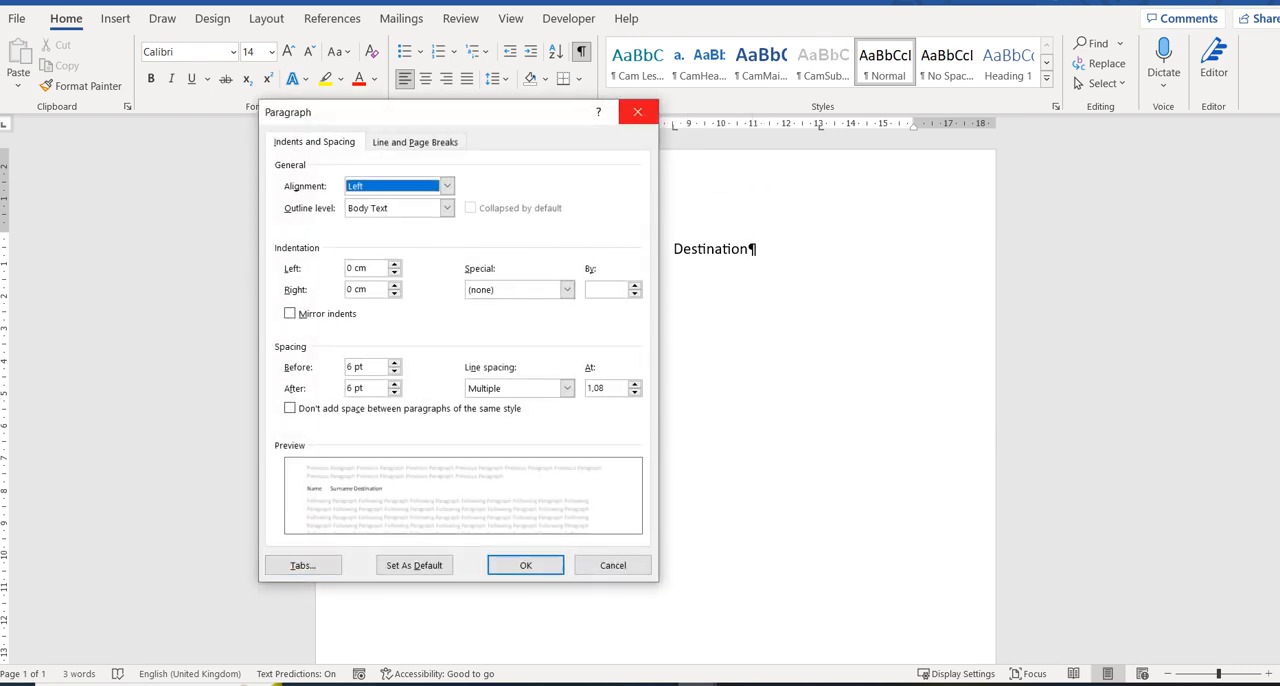
left_click(637, 111)
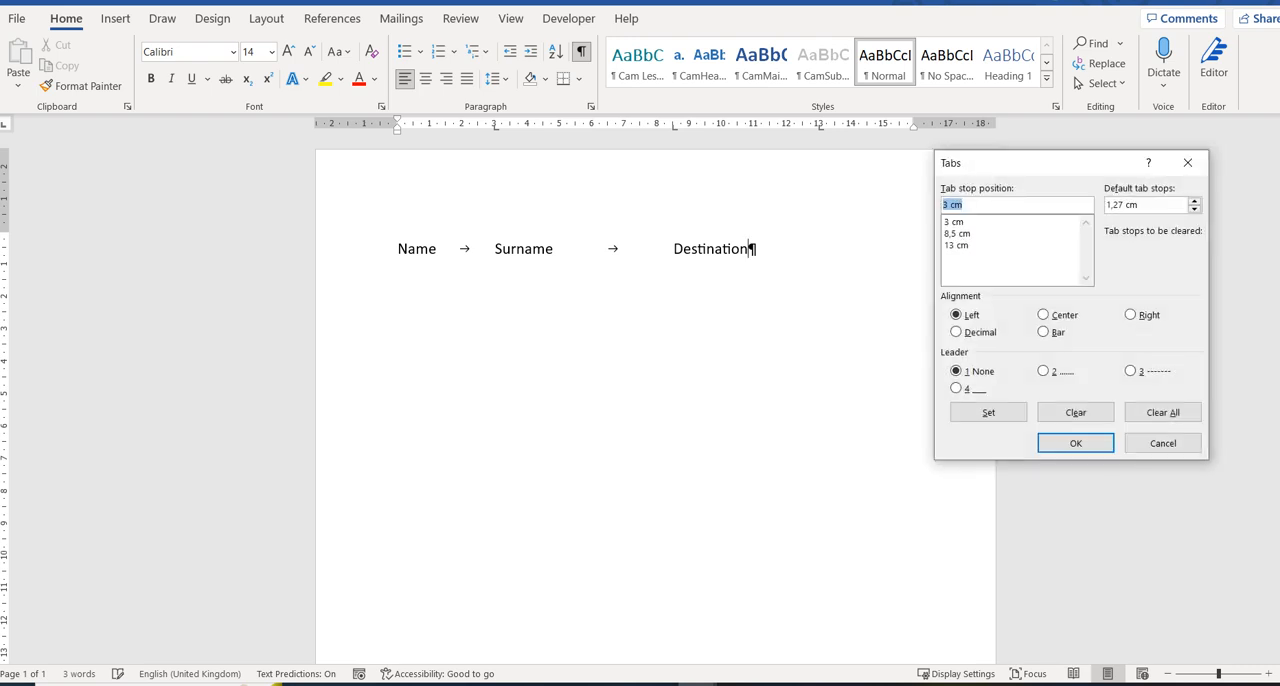
left_click_drag(1040, 163, 1041, 104)
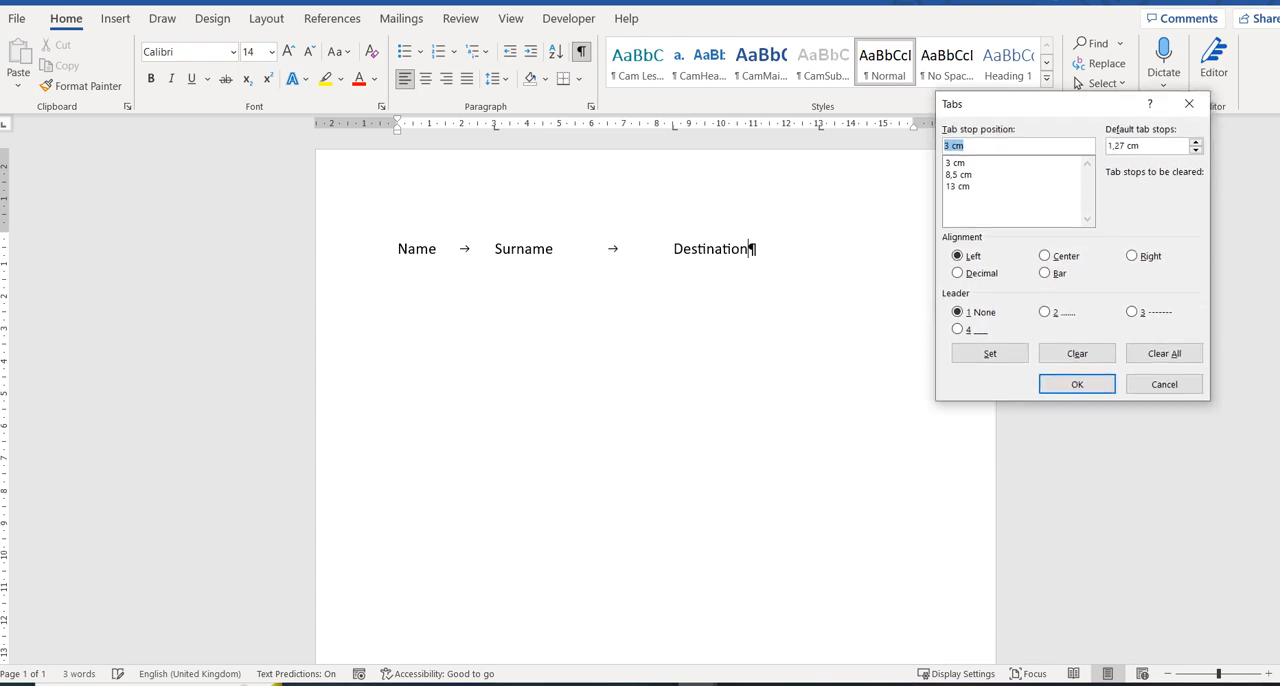
left_click(958, 186)
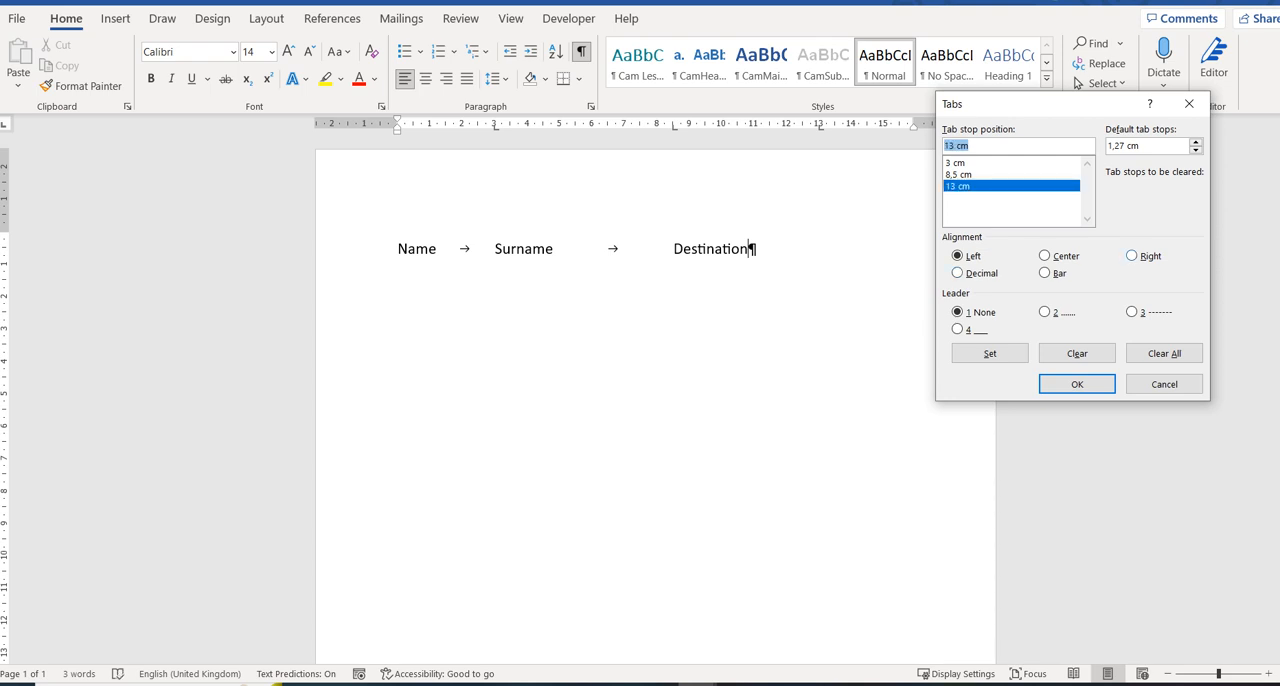
left_click(1131, 256)
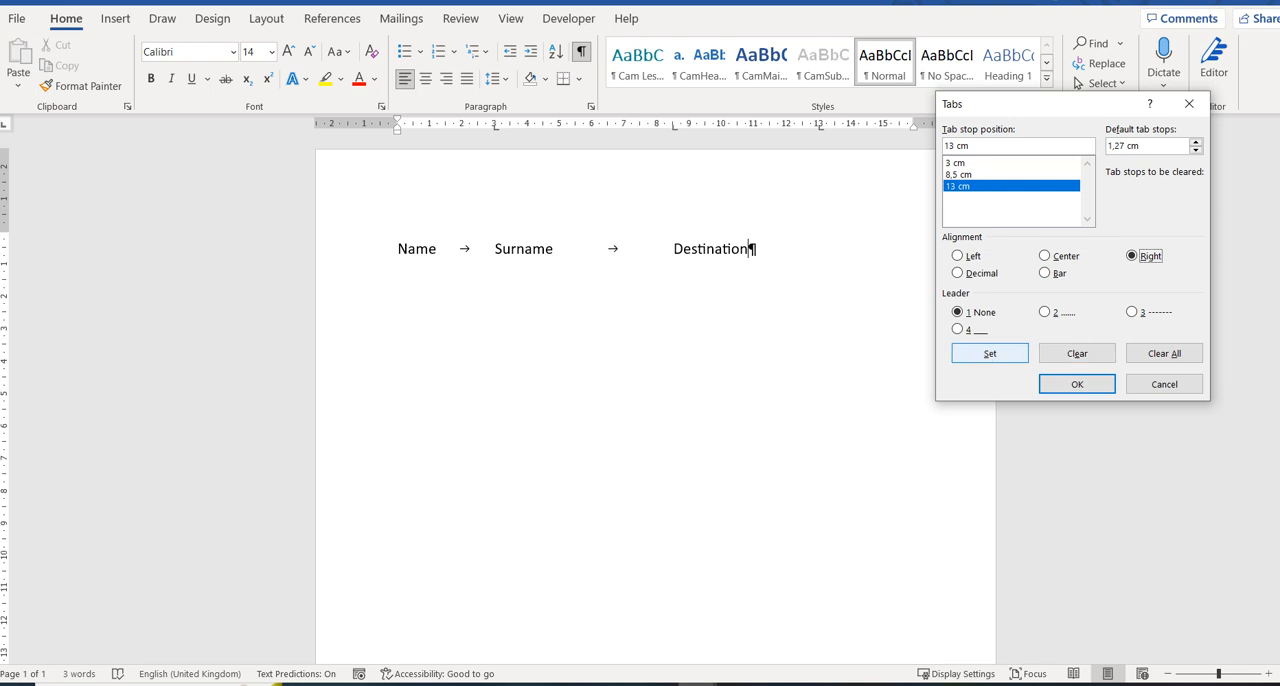
left_click(990, 353)
left_click(1077, 384)
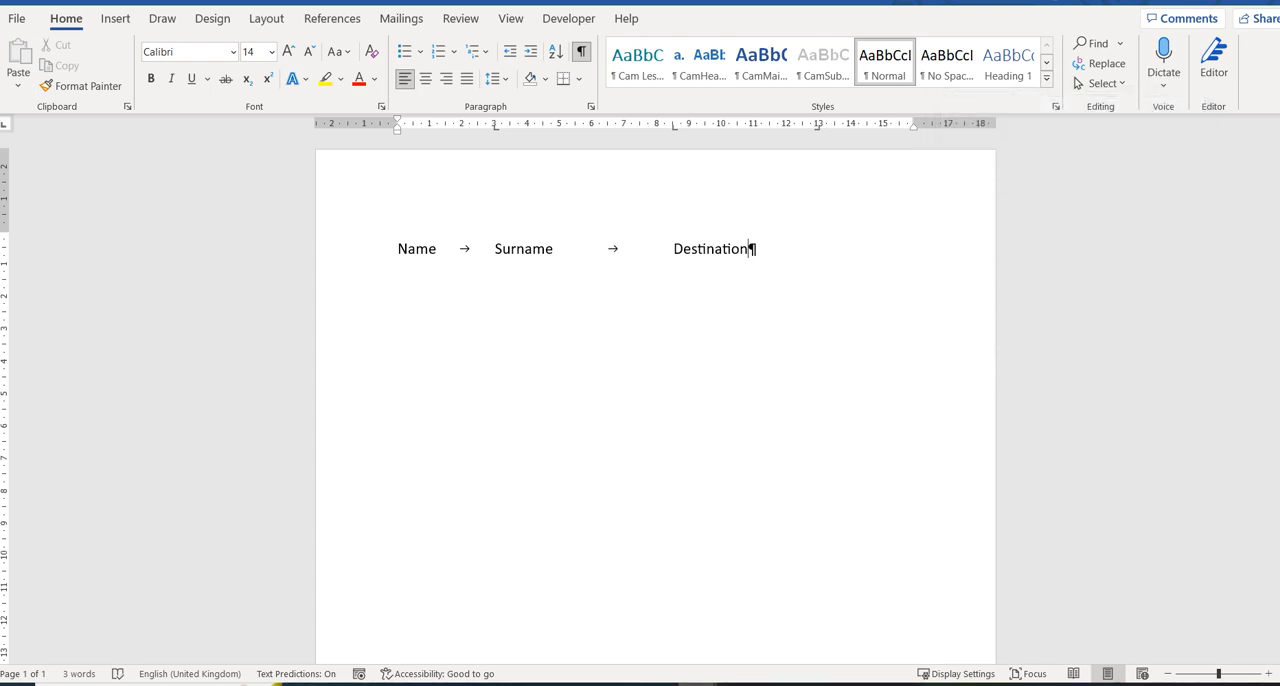
Move the right-aligned tab stop to 15 cm, add the heading Price at it, and start a new line.
left_click_drag(817, 125, 882, 125)
type("Price")
key("Return")
Enter the first traveller's name and surname in their tabbed columns and advance to the Destination column.
type("Ji")
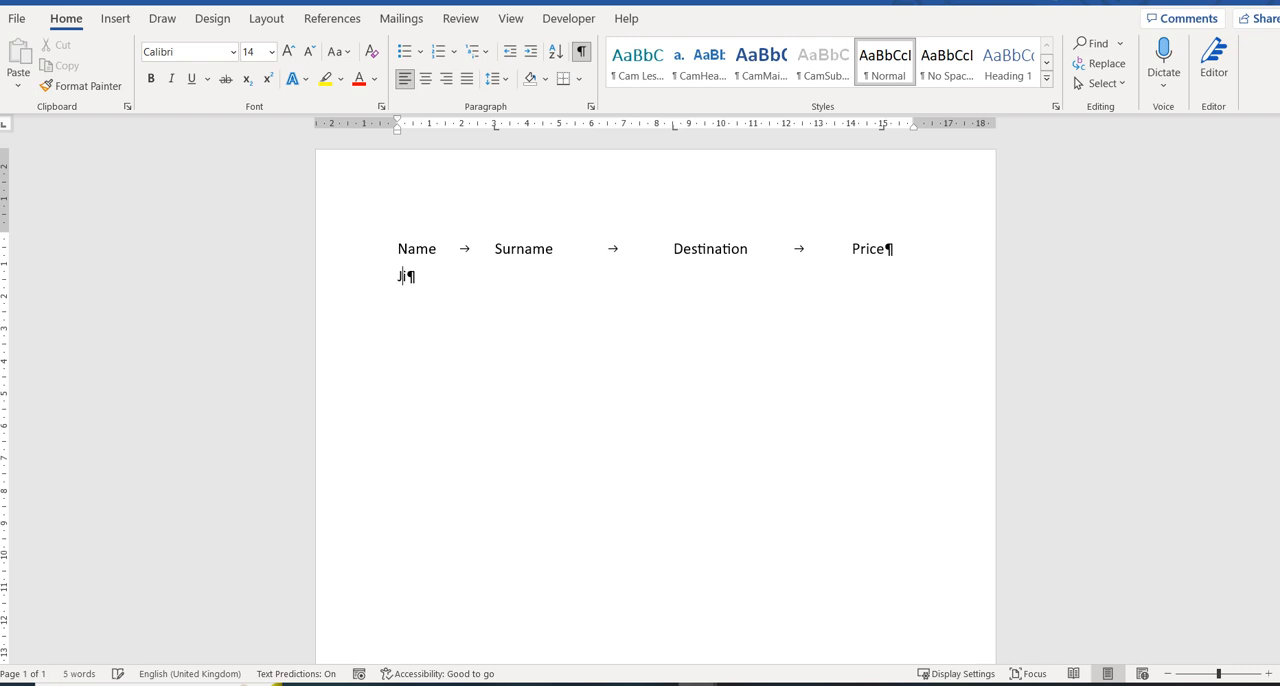
key("BackSpace")
type("ohn")
key("Tab")
type("row")
key("BackSpace")
key("BackSpace")
key("BackSpace")
type("Brown")
key("Tab")
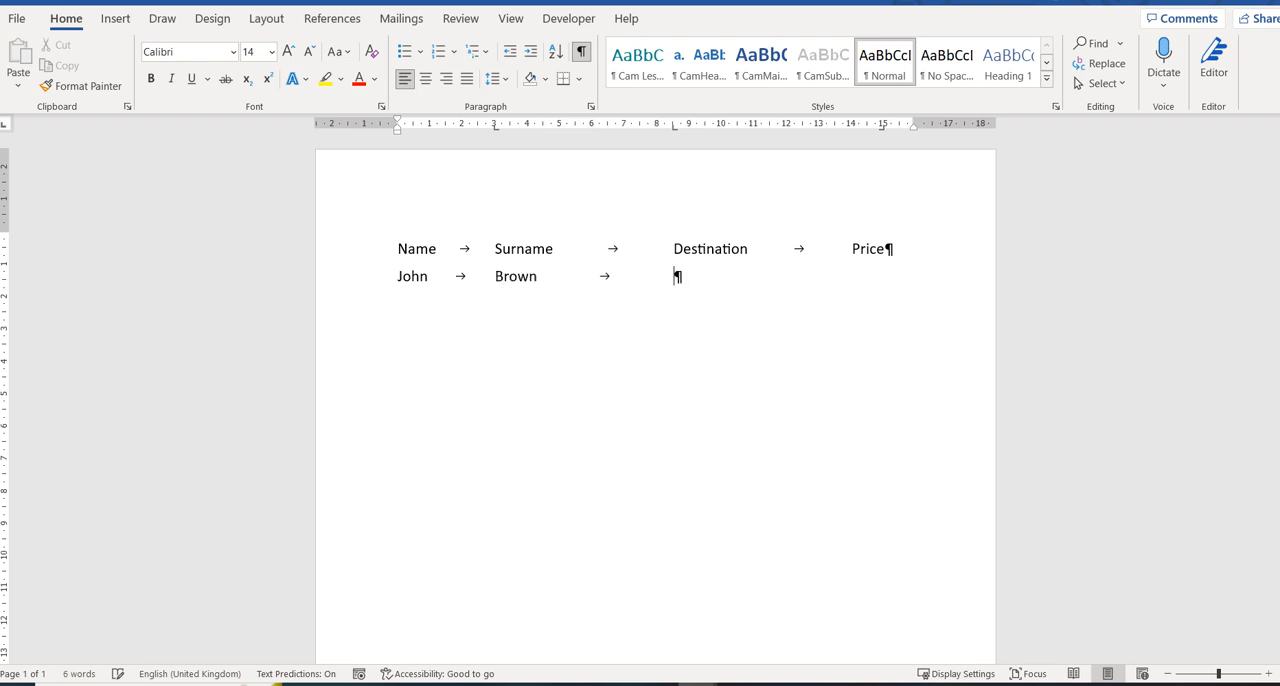
Complete the first traveller's row with destination JHB and price R1000, then start a new line.
type("JHB")
key("Tab")
type("R1000")
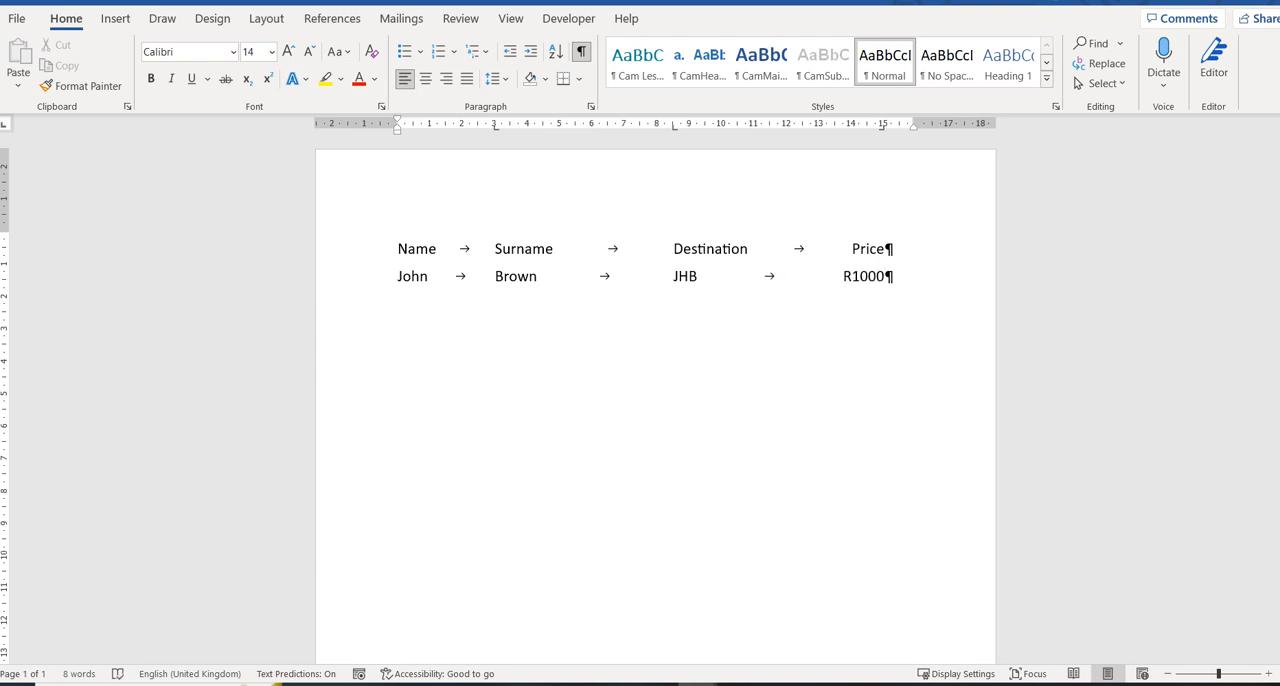
key("Return")
Change the 15 cm tab stop of the new empty line to decimal alignment.
double_click(882, 127)
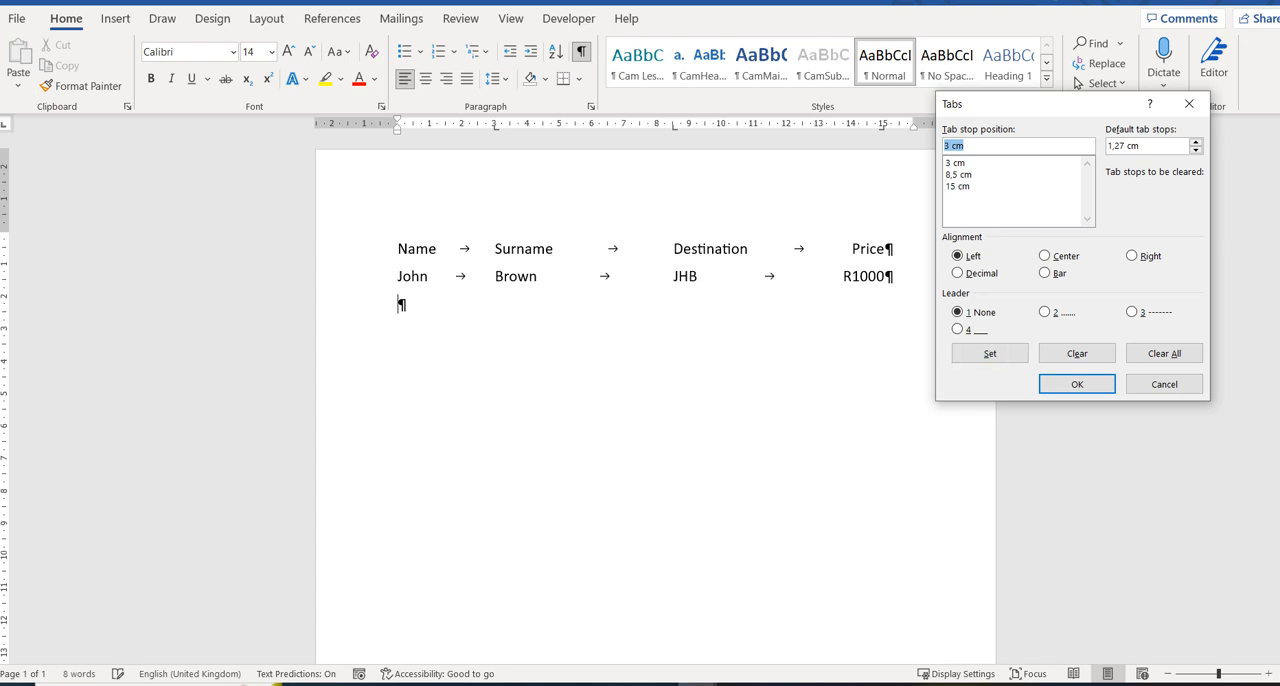
left_click(958, 186)
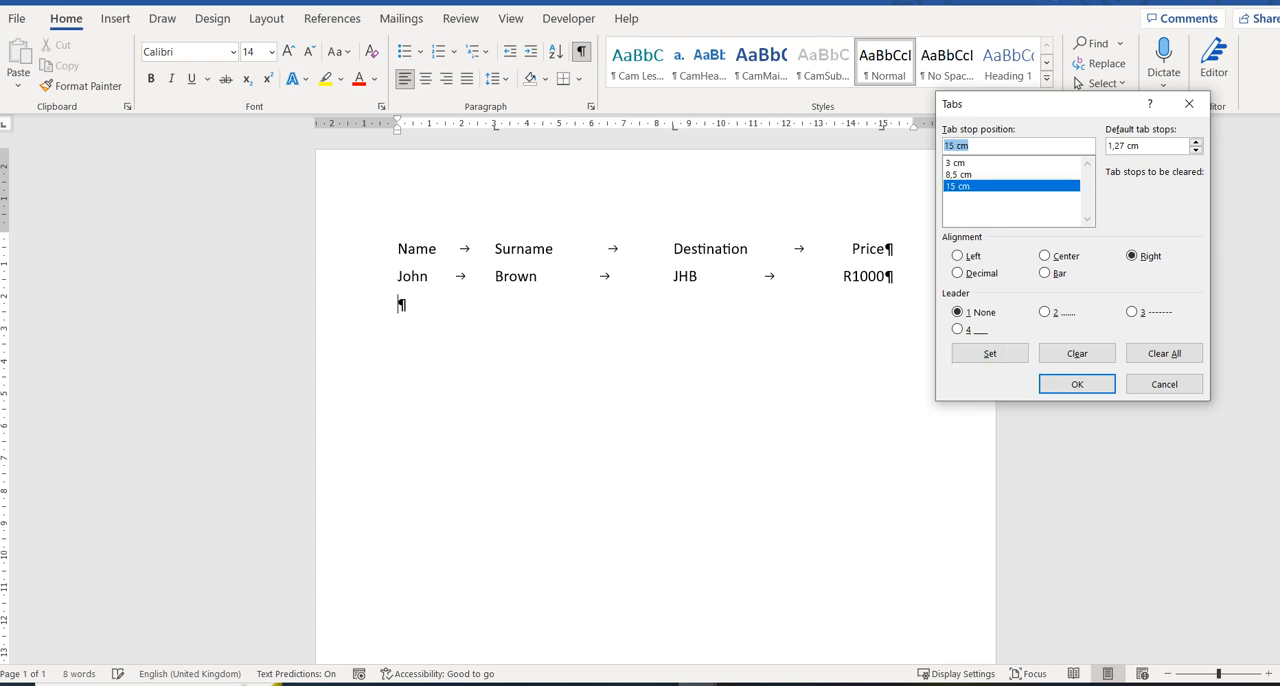
key("alt+d")
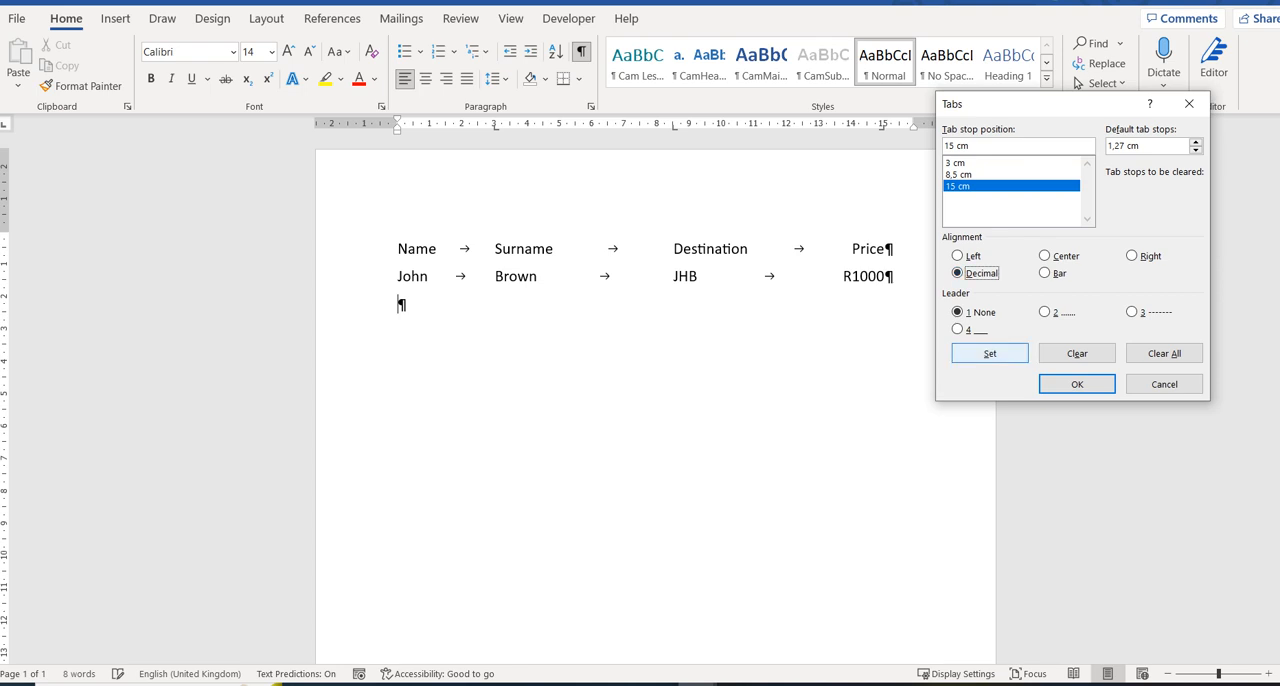
key("alt+s")
key("Return")
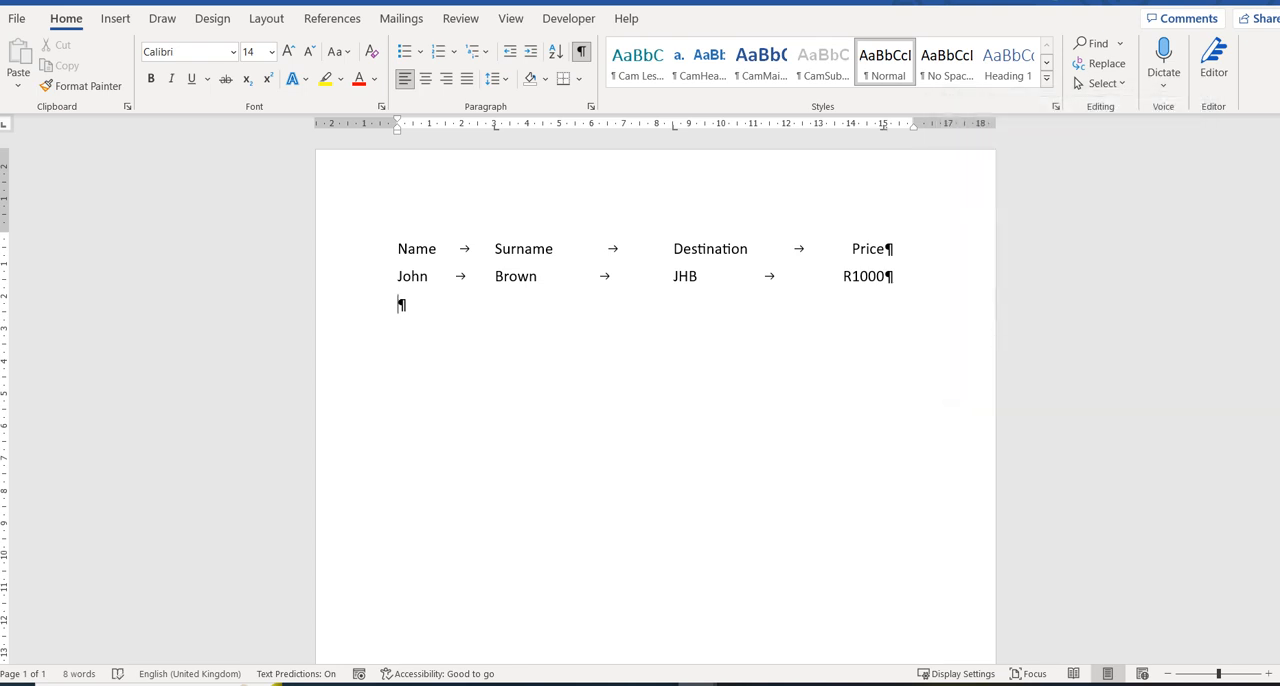
Add a second tabbed row with the traveller's name and surname, destination CT and price R1500.00, then start a new line.
type("Jill")
key("Tab")
type("van Zyl")
key("Tab")
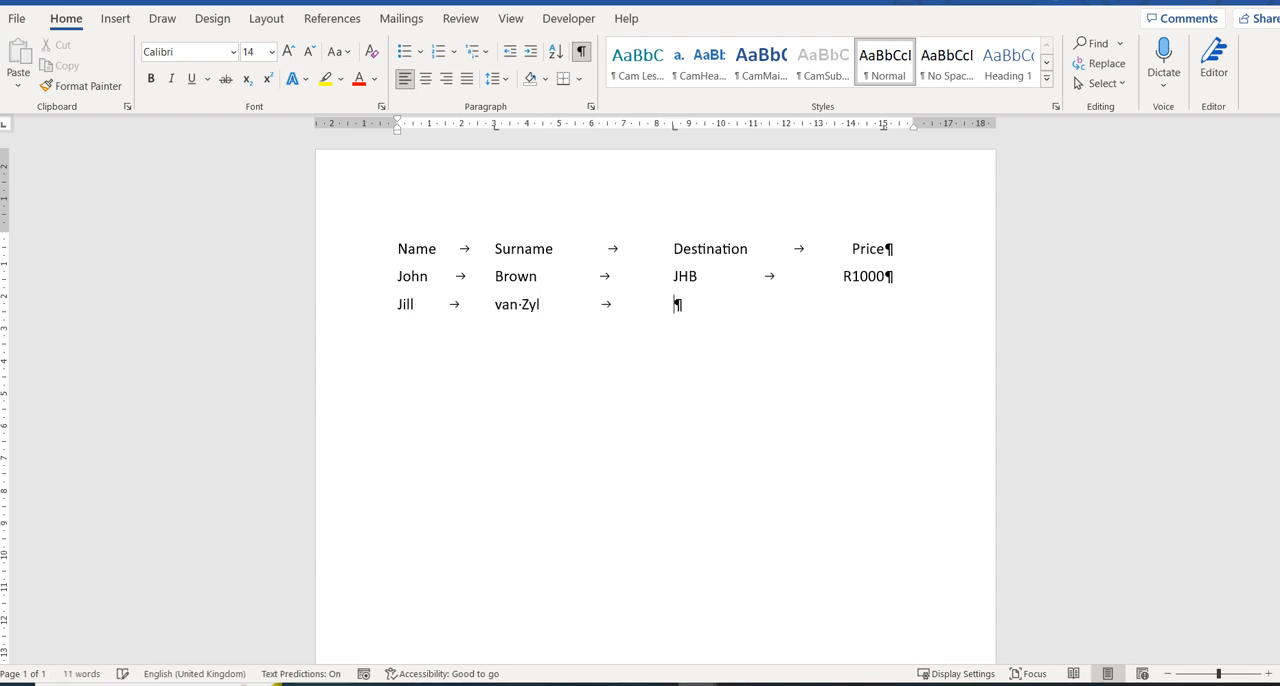
type("CT")
key("Tab")
type("R1500.00")
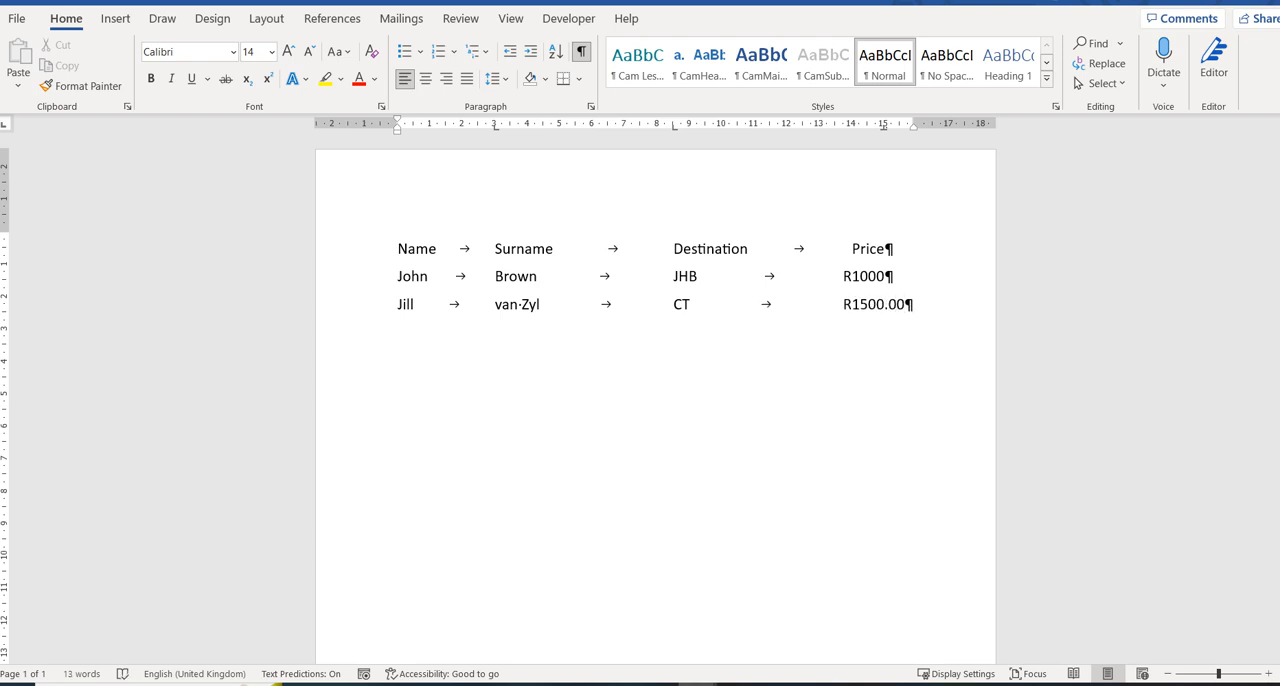
key("Return")
Add a third tabbed row with the traveller's name and surname, destination CT and price R2500.00.
left_click(883, 127)
type("Booby")
key("BackSpace")
key("BackSpace")
key("BackSpace")
type("bby")
key("Tab")
type("Marais")
key("Tab")
type("CT")
key("Tab")
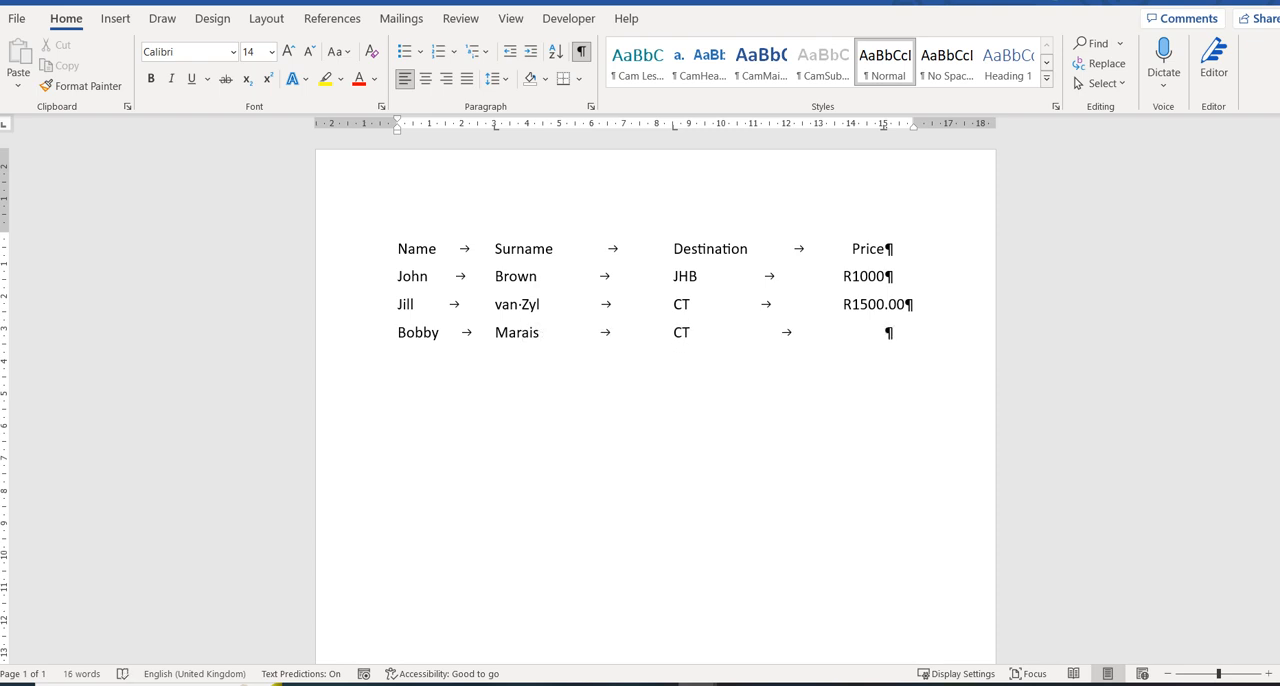
type("R2500.00")
Move the Surname column's tab stop to 3.75 cm for all four lines of the list.
left_click_drag(398, 249, 912, 334)
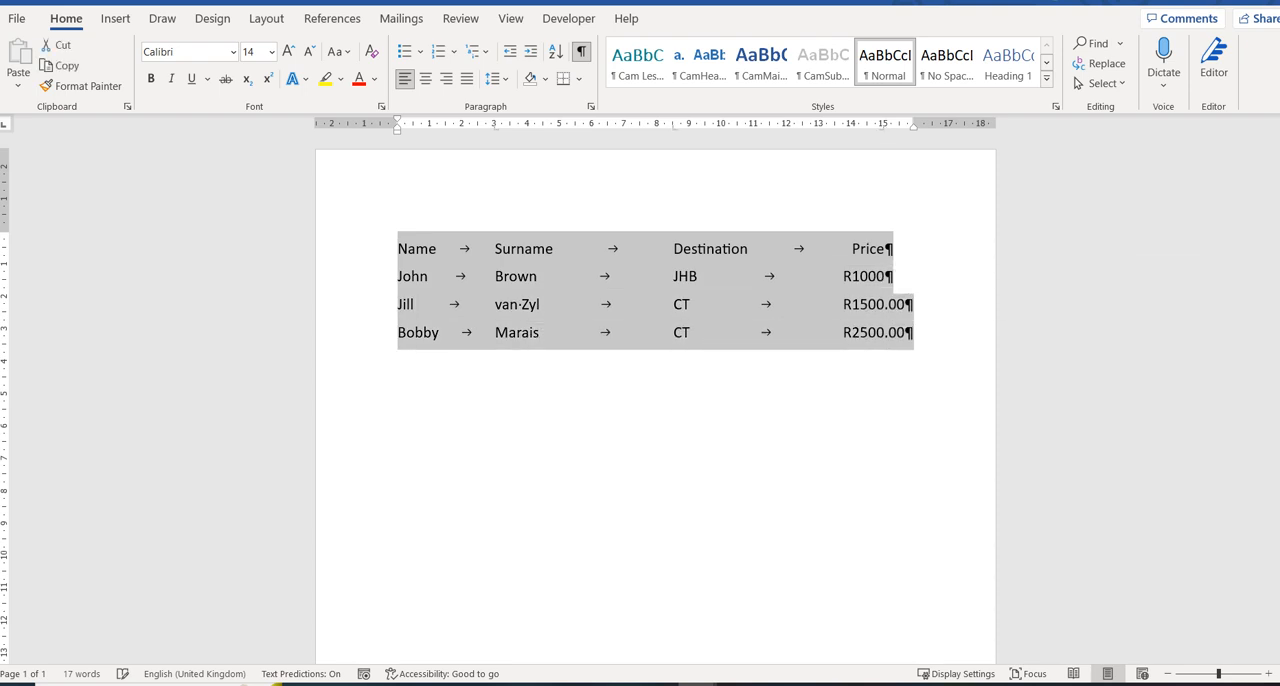
left_click_drag(496, 127, 516, 127)
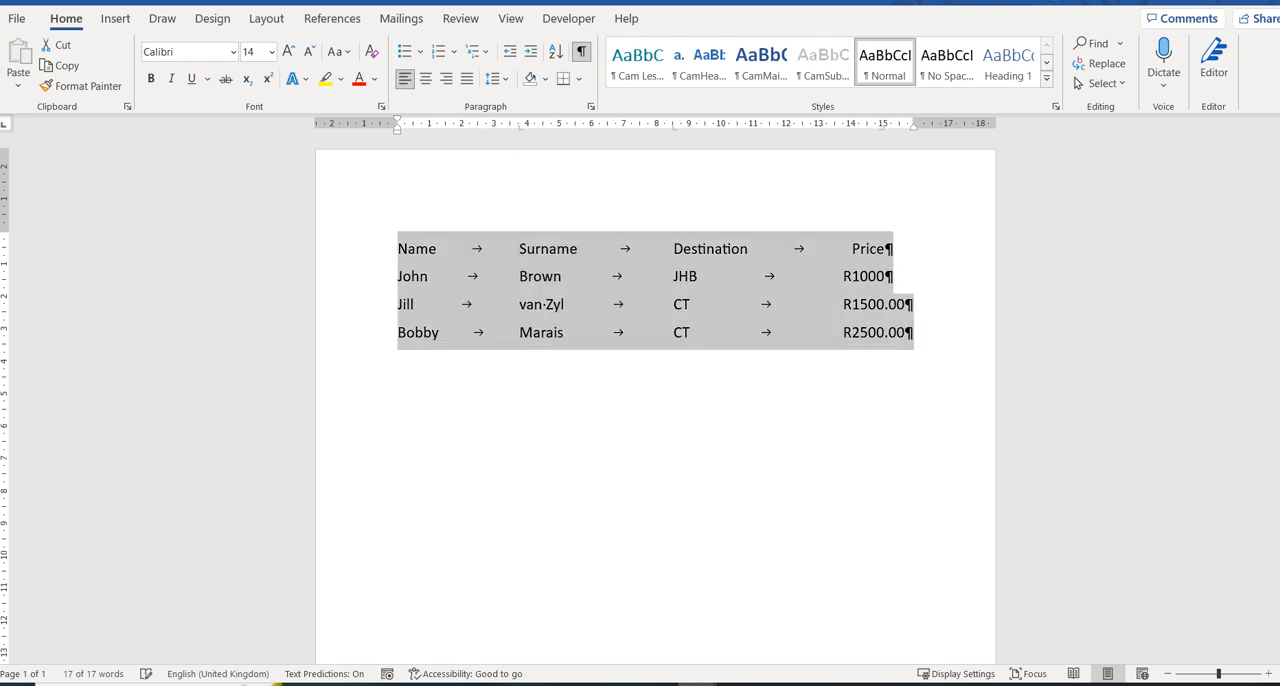
key("ctrl+z")
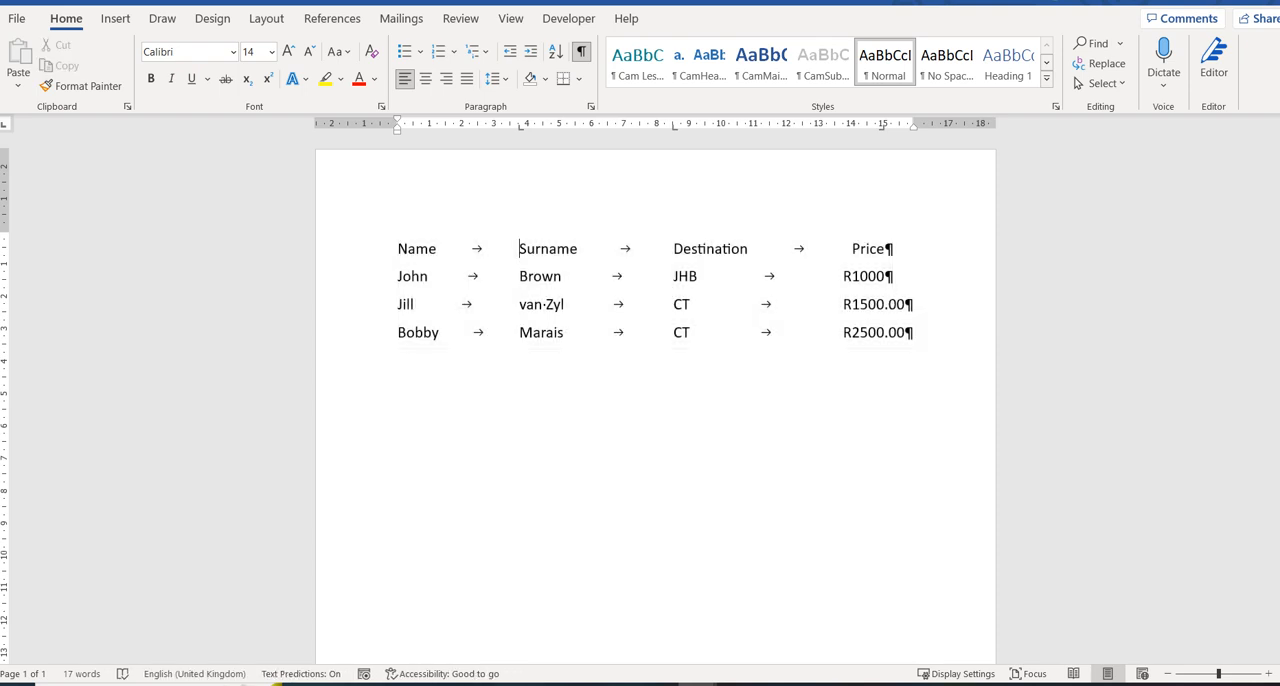
Move the Destination column's tab stop to about 9.25 cm for all four lines of the list.
mouse_move(674, 127)
left_mouse_down()
mouse_move(687, 127)
mouse_move(676, 127)
left_mouse_up()
left_click_drag(673, 248, 690, 332)
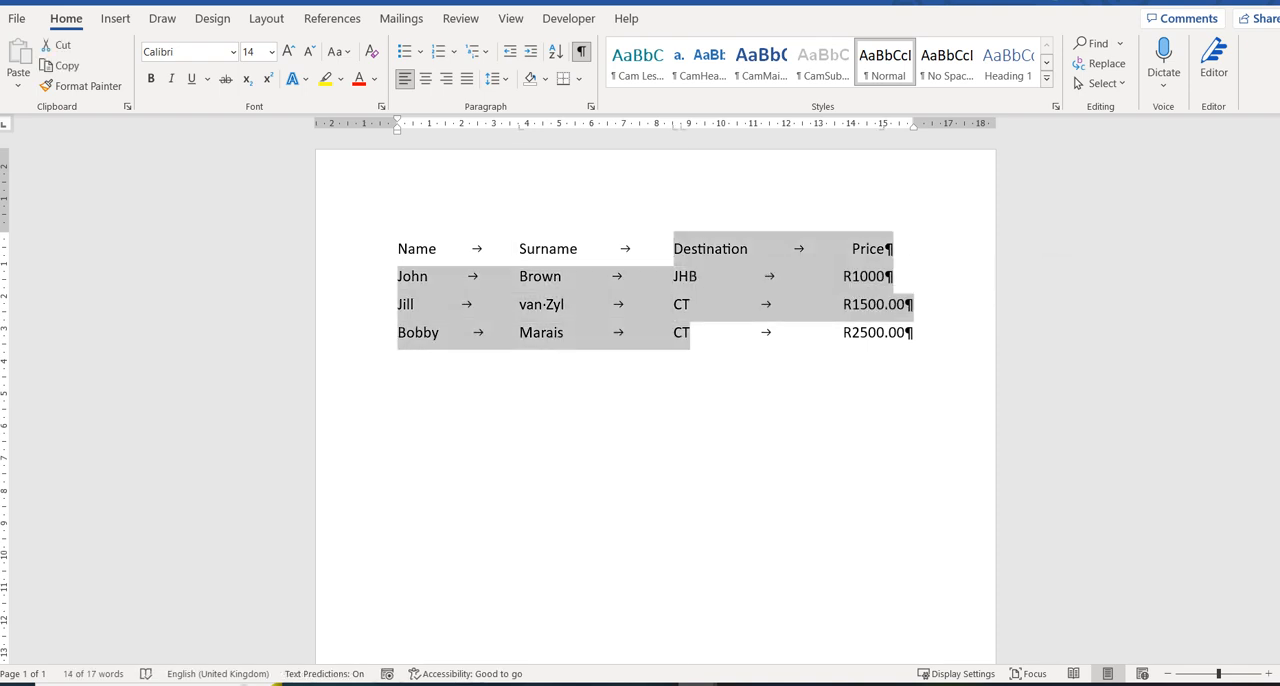
left_click_drag(674, 126, 695, 126)
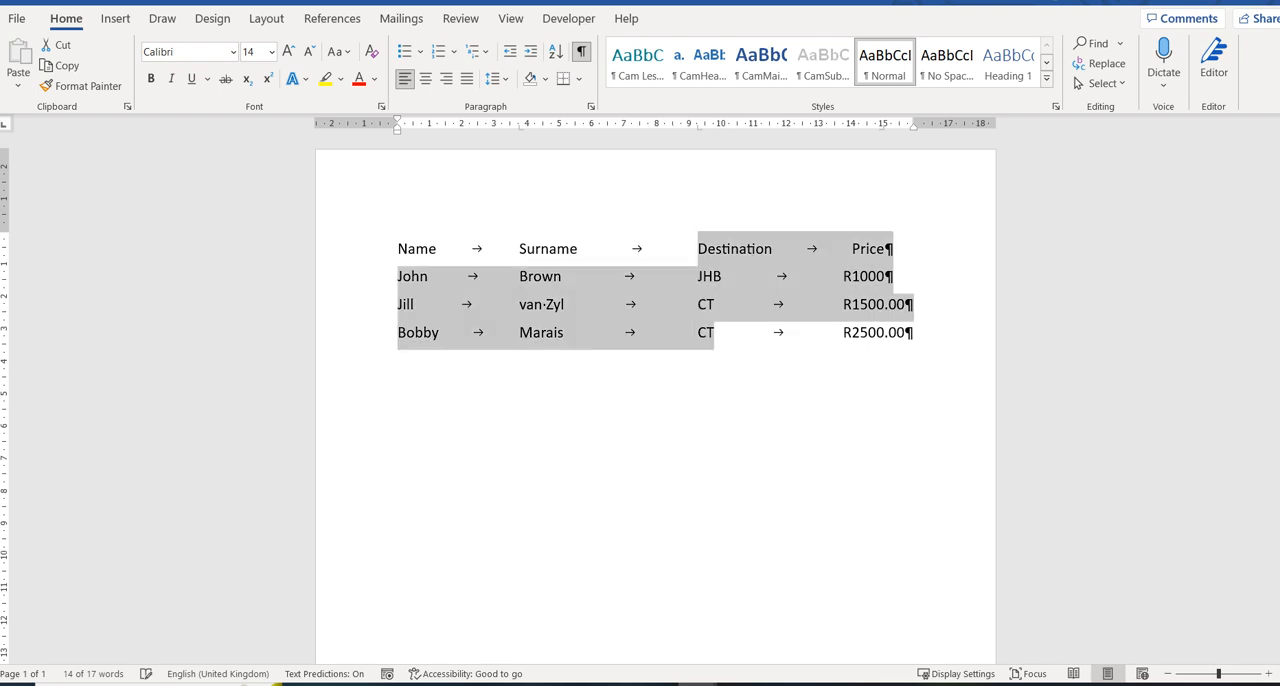
left_click(698, 249)
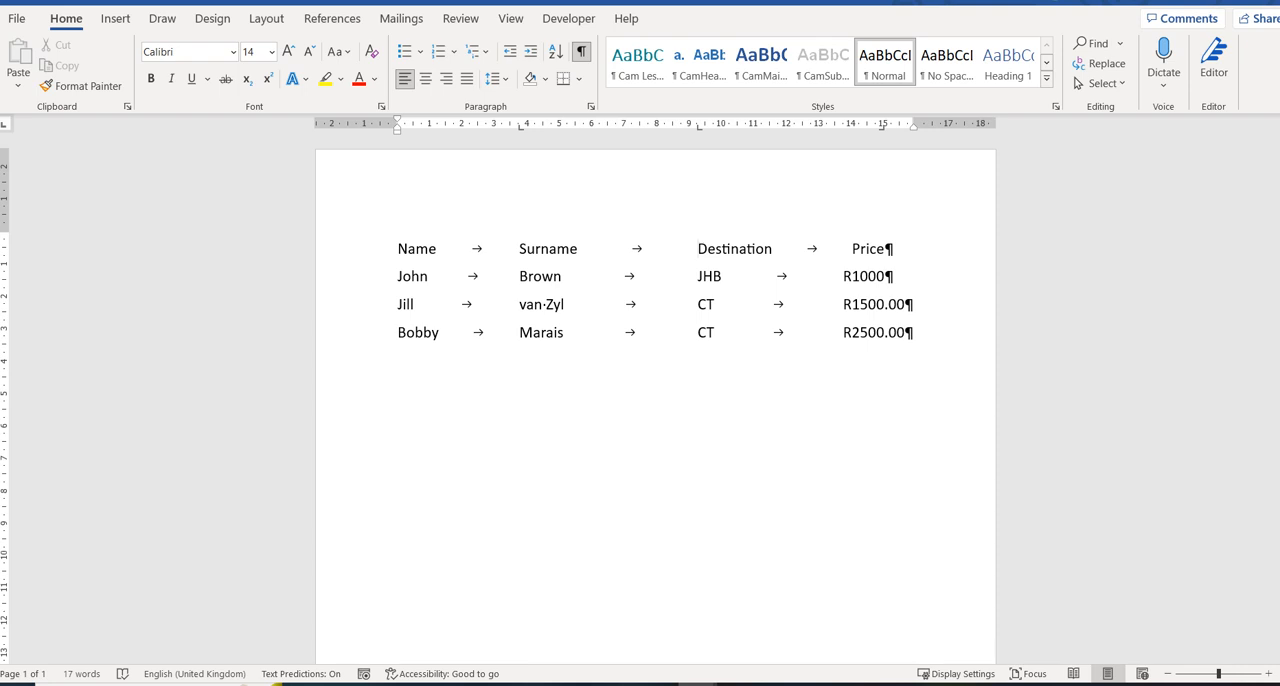
Add two empty lines below the traveller list and delete the four list lines above them.
left_click(906, 333)
key("Return")
key("Return")
left_click_drag(565, 304, 397, 248)
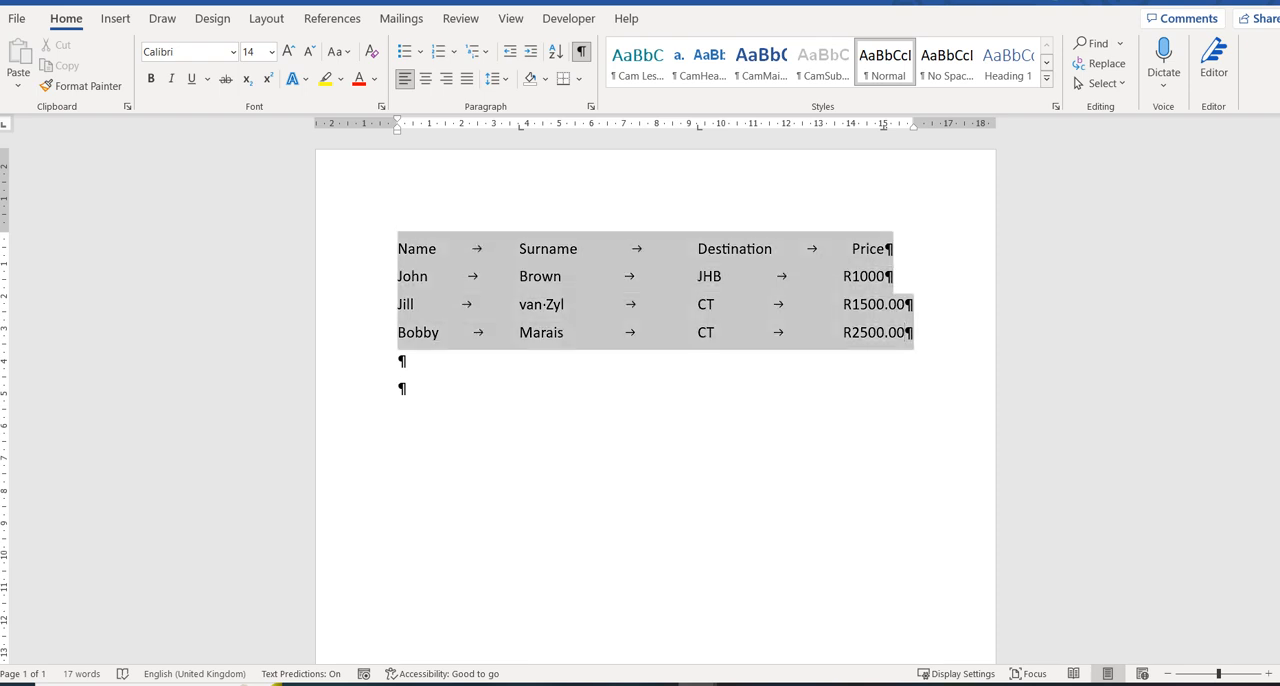
key("Delete")
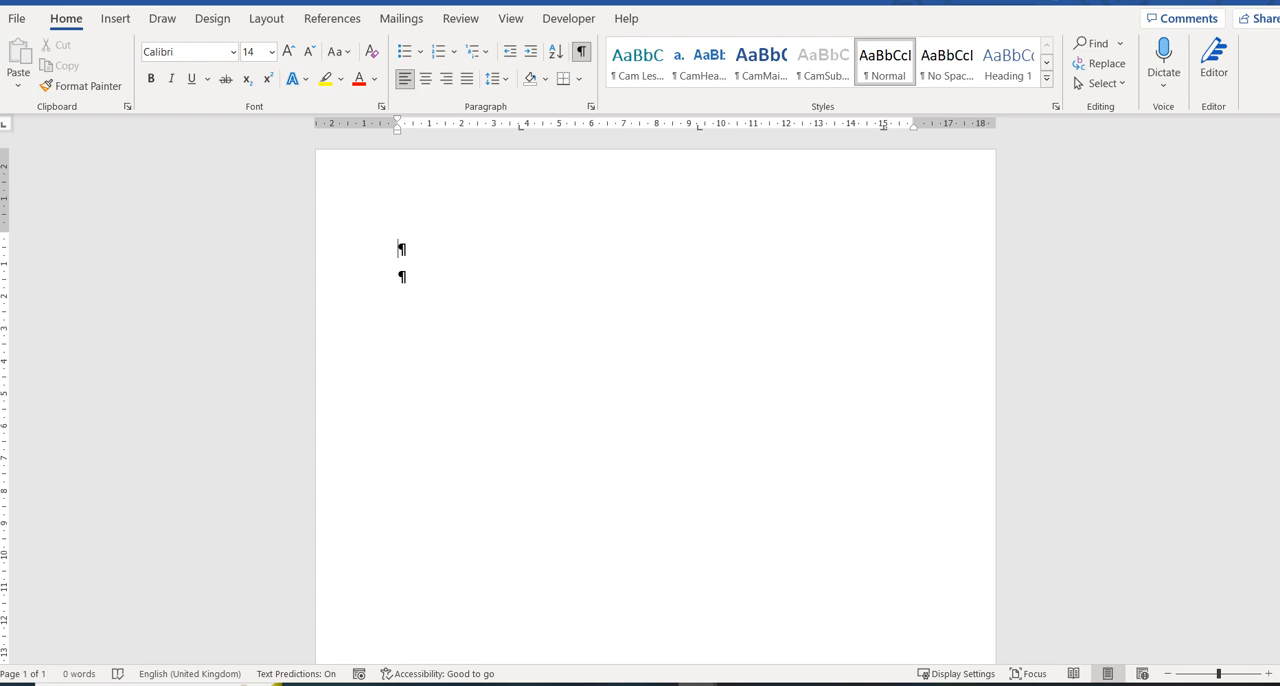
Enter Chapter on the first line followed by two tabs, and remove the line's middle tab stop at about 9.25 cm.
type("Chapter")
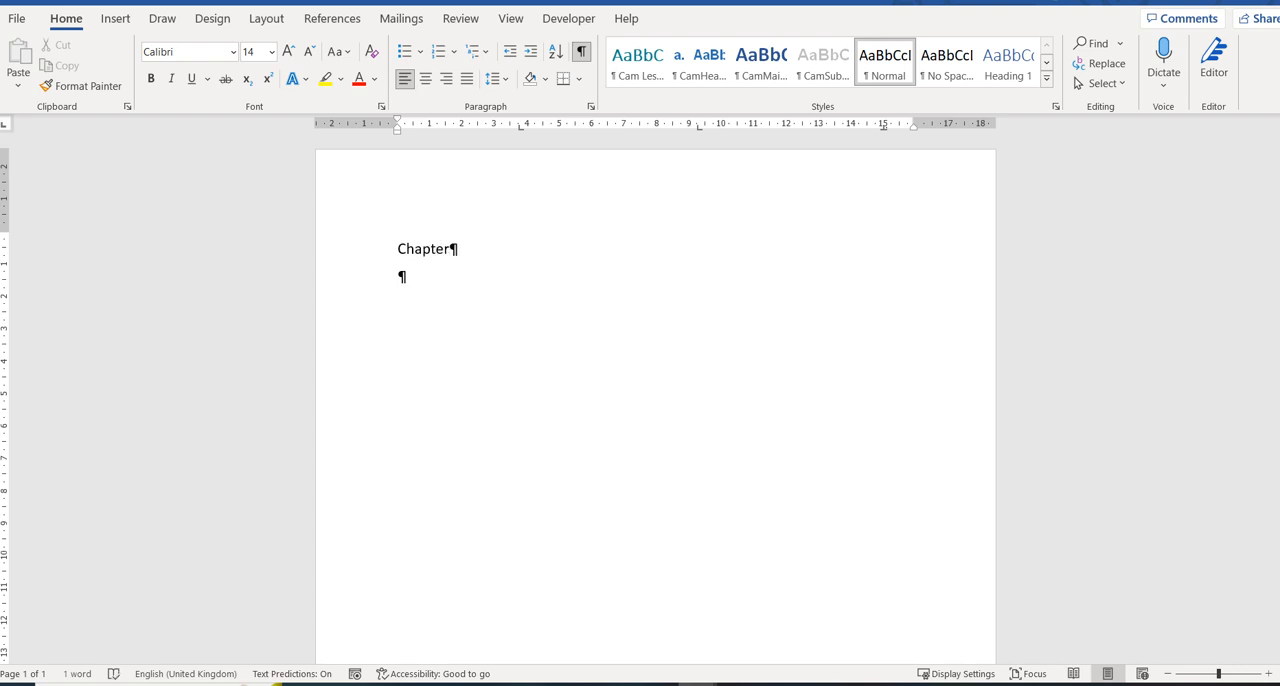
key("Tab")
key("Tab")
left_click_drag(699, 127, 699, 190)
Try to change the 15 cm tab stop of the Chapter line to right alignment.
double_click(521, 127)
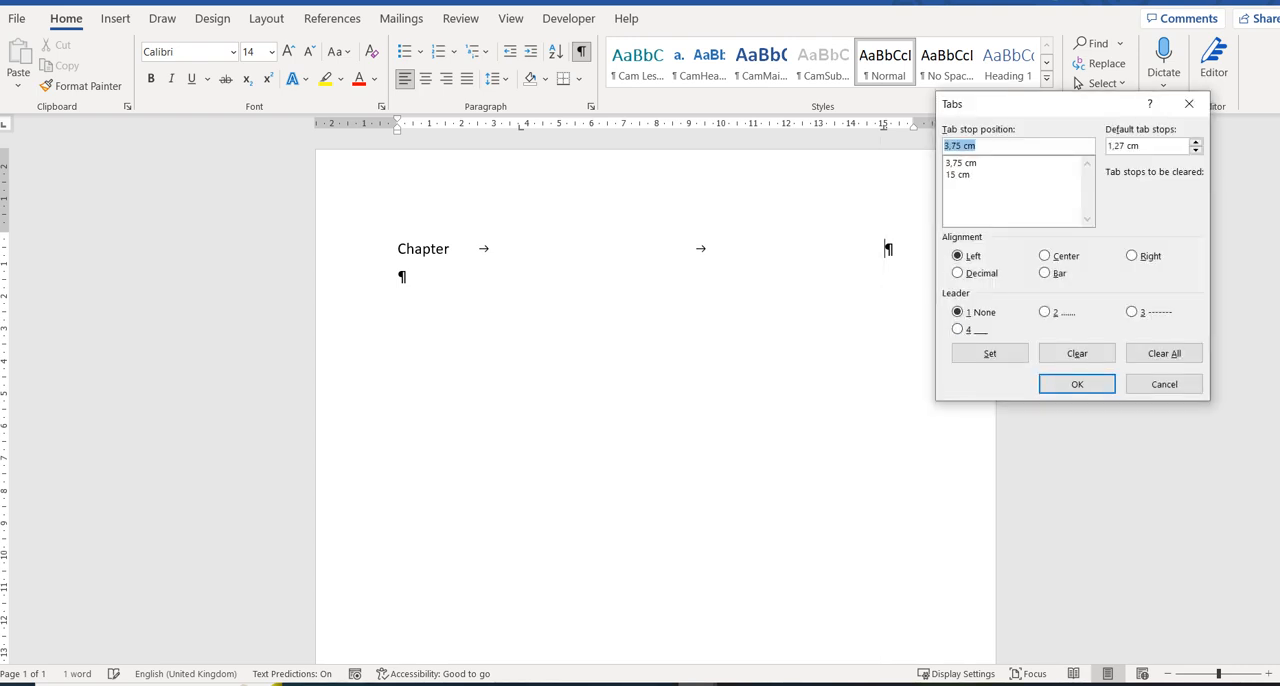
key("alt+r")
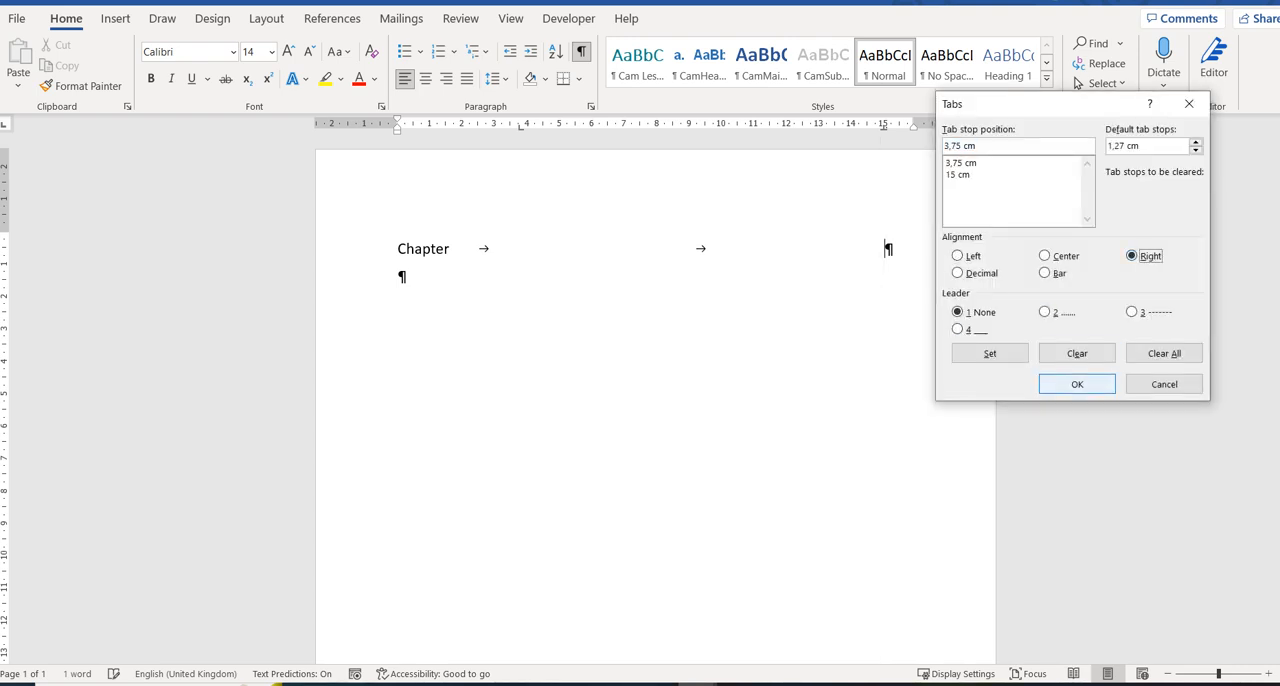
key("Down")
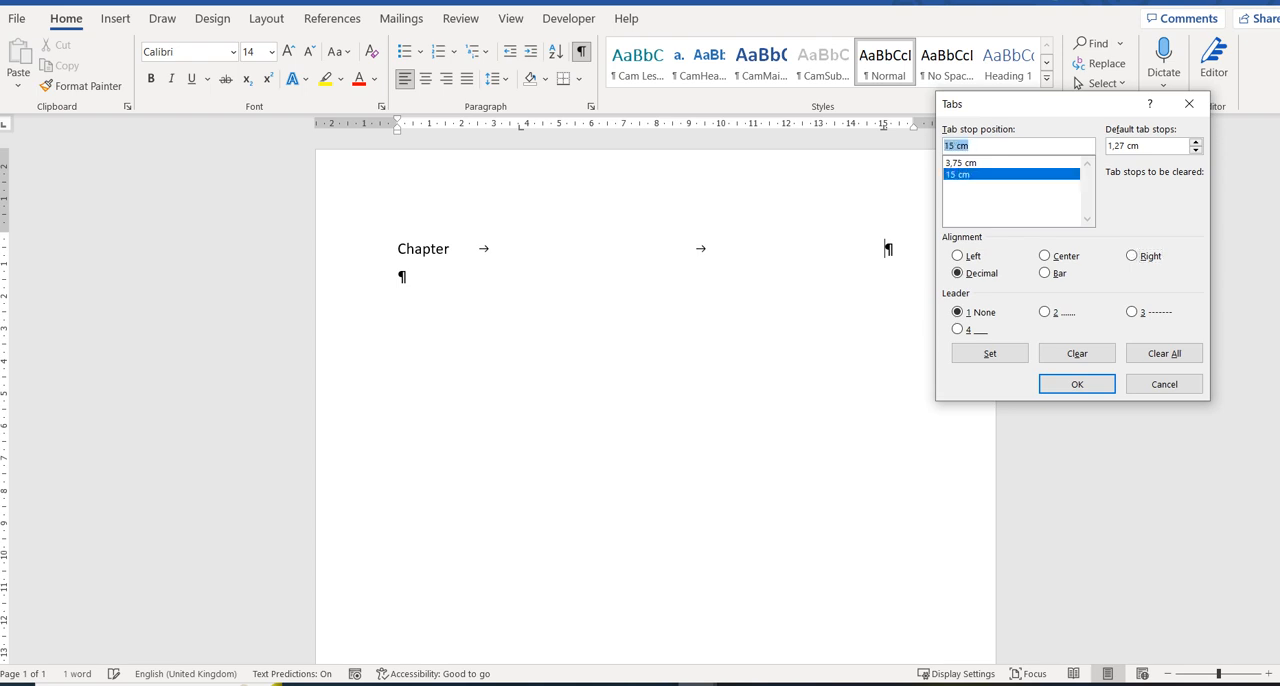
key("alt+s")
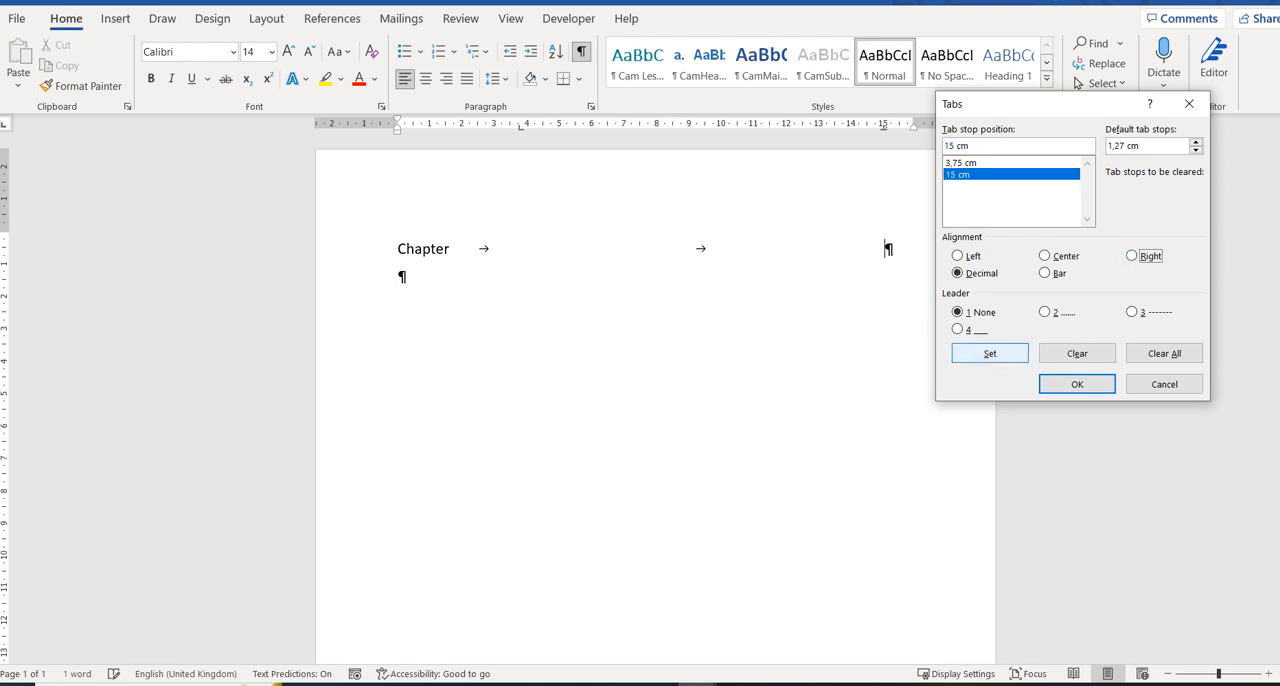
key("Return")
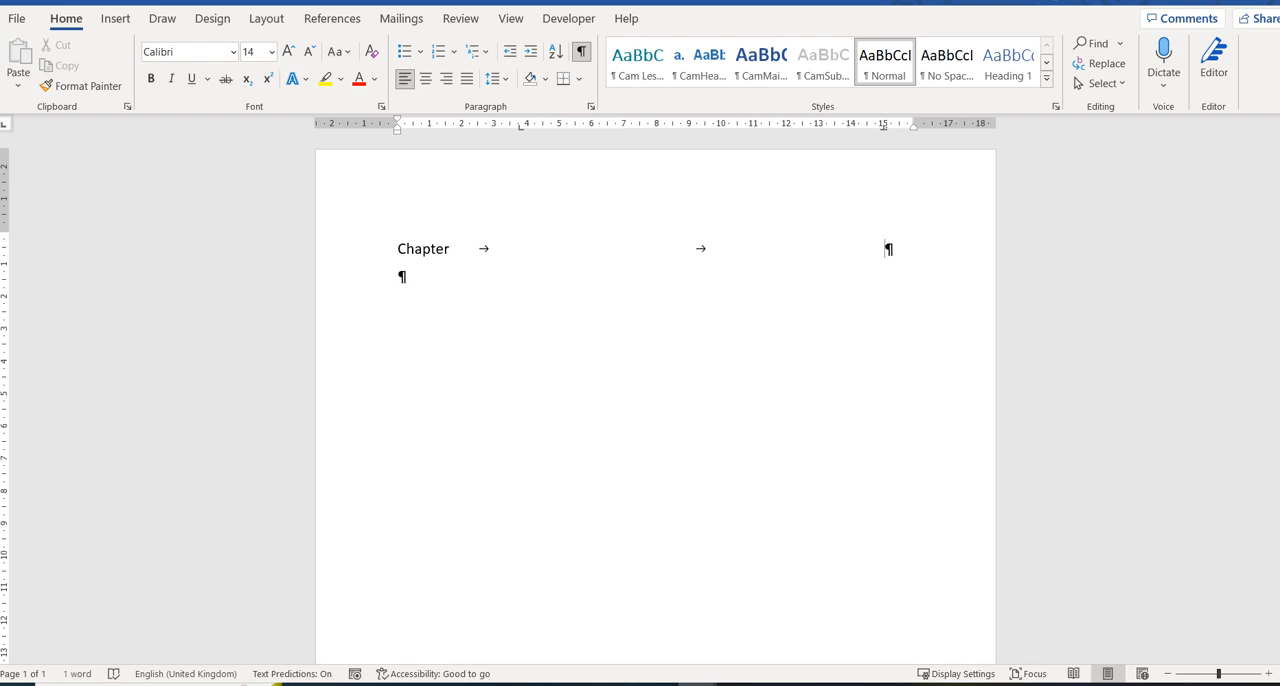
Set the Chapter line's 15 cm tab stop to right alignment.
key("alt+o")
key("t")
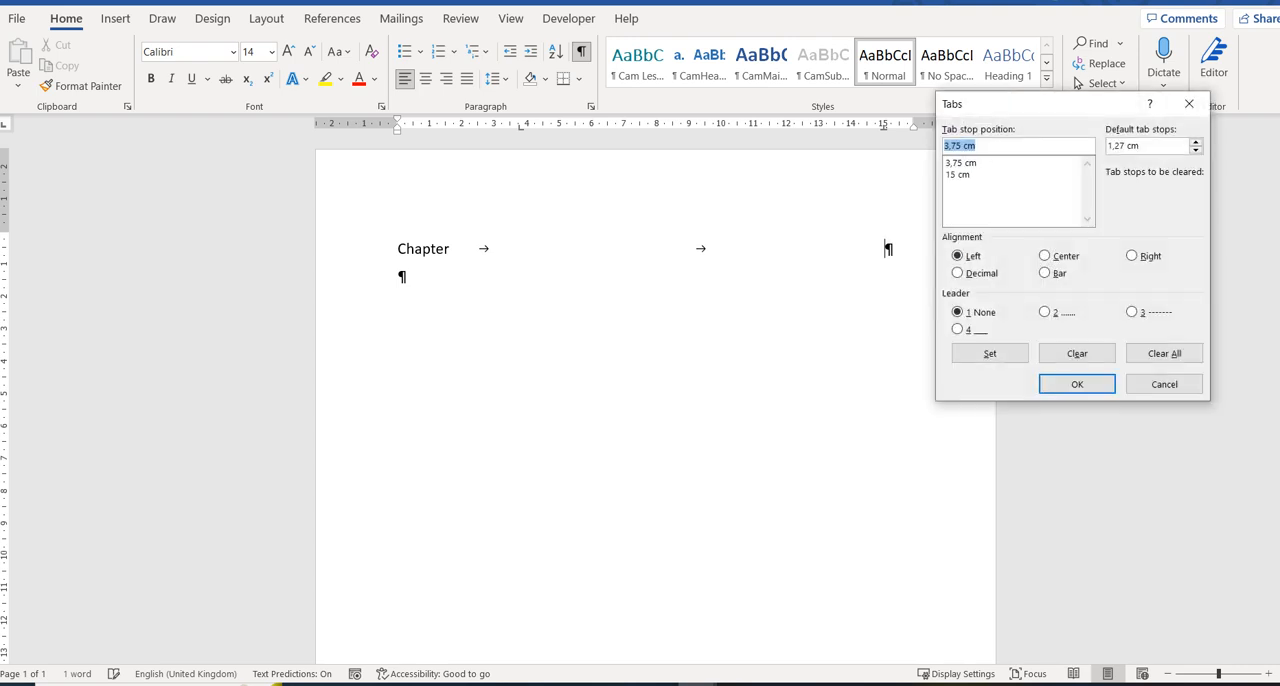
key("Down")
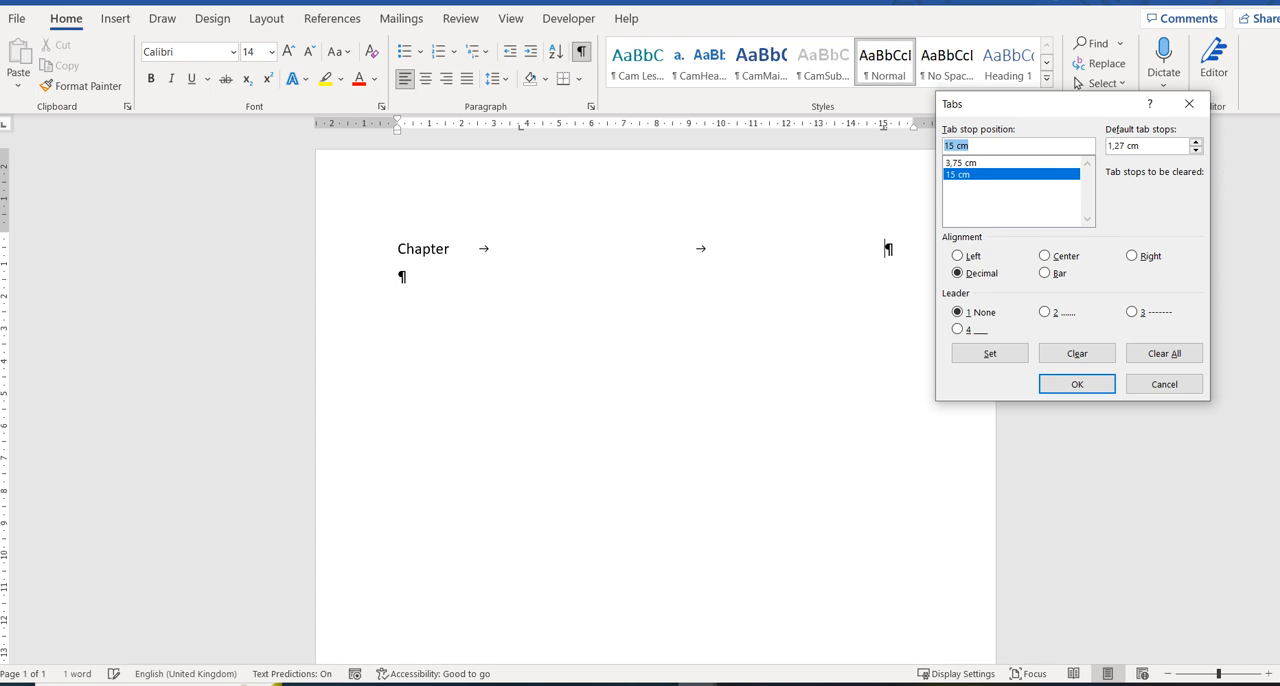
key("alt+r")
left_click(990, 353)
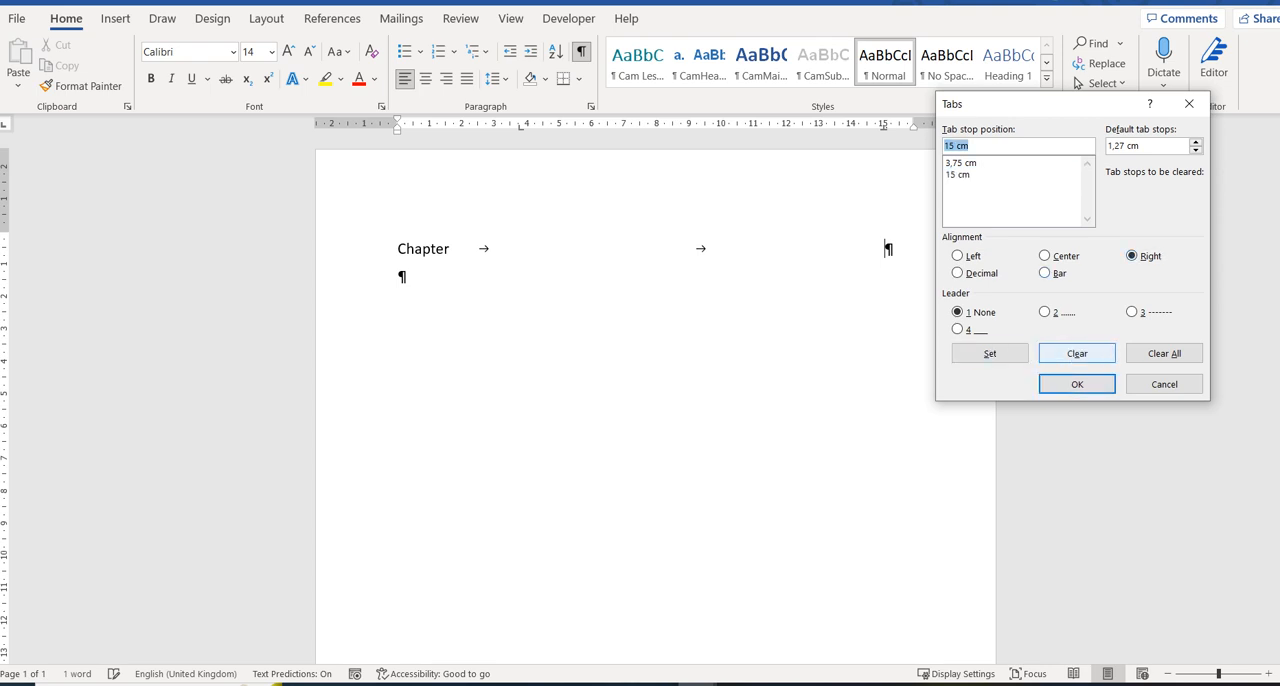
left_click(1077, 384)
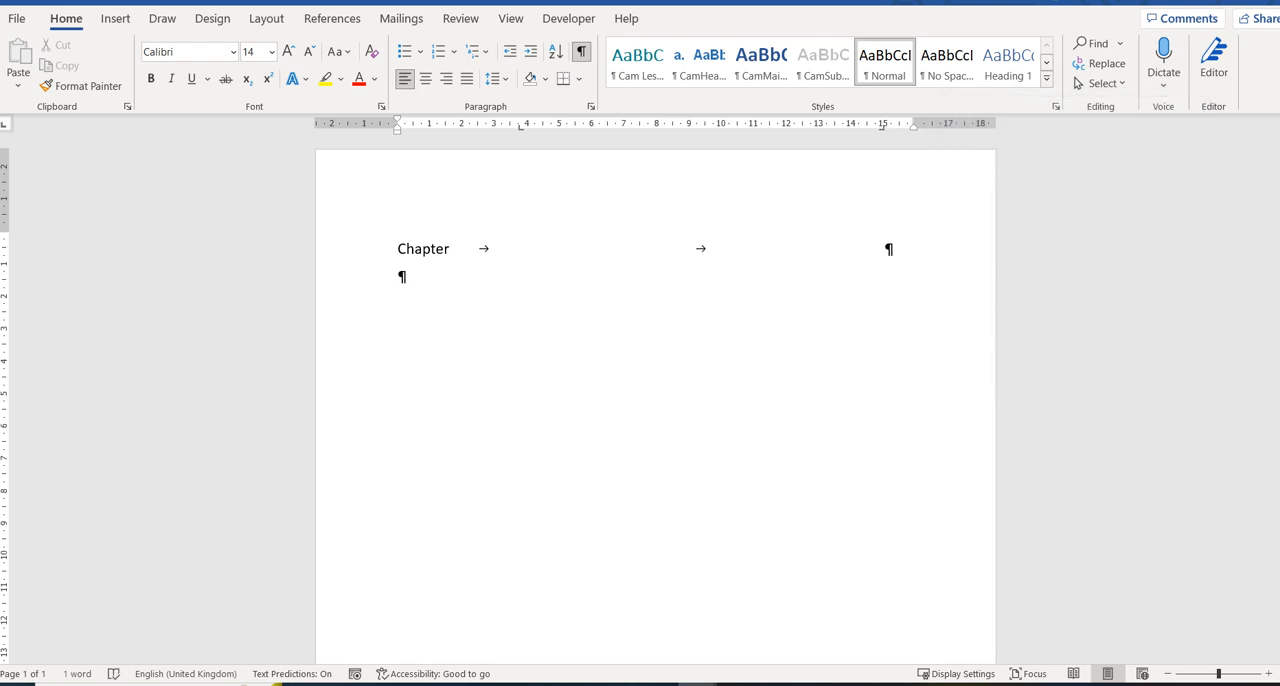
Complete the heading line with the word page and enter Dogs on a new line below it.
type("page")
key("Return")
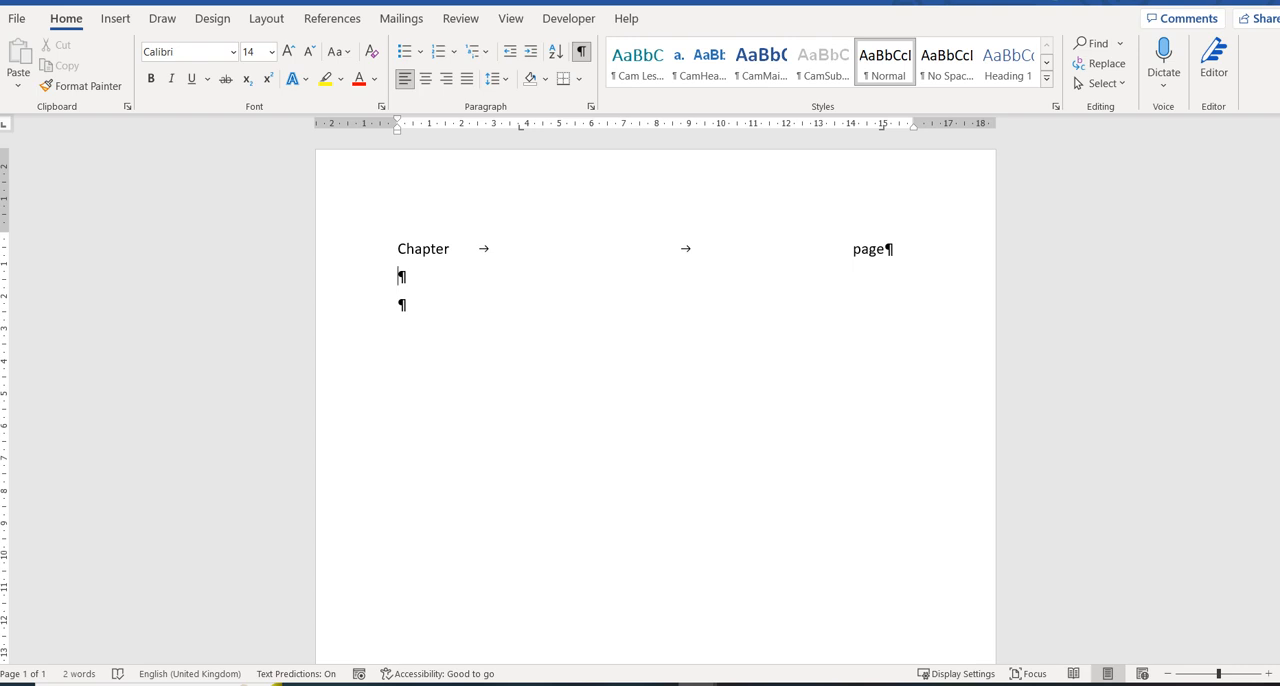
type("Dogs")
Move the Dogs line's first tab stop to 1.75 cm and give its 15 cm right tab stop the dotted leader 2.
left_click_drag(520, 127, 455, 127)
left_click(591, 106)
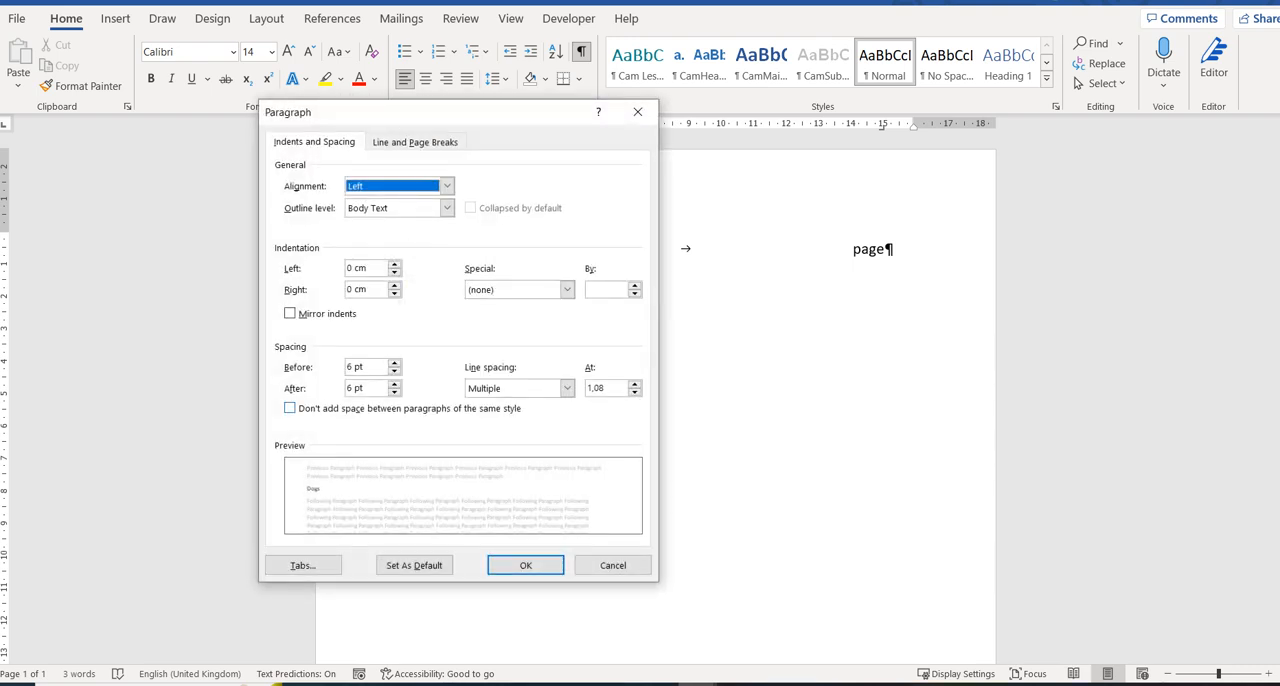
left_click(302, 565)
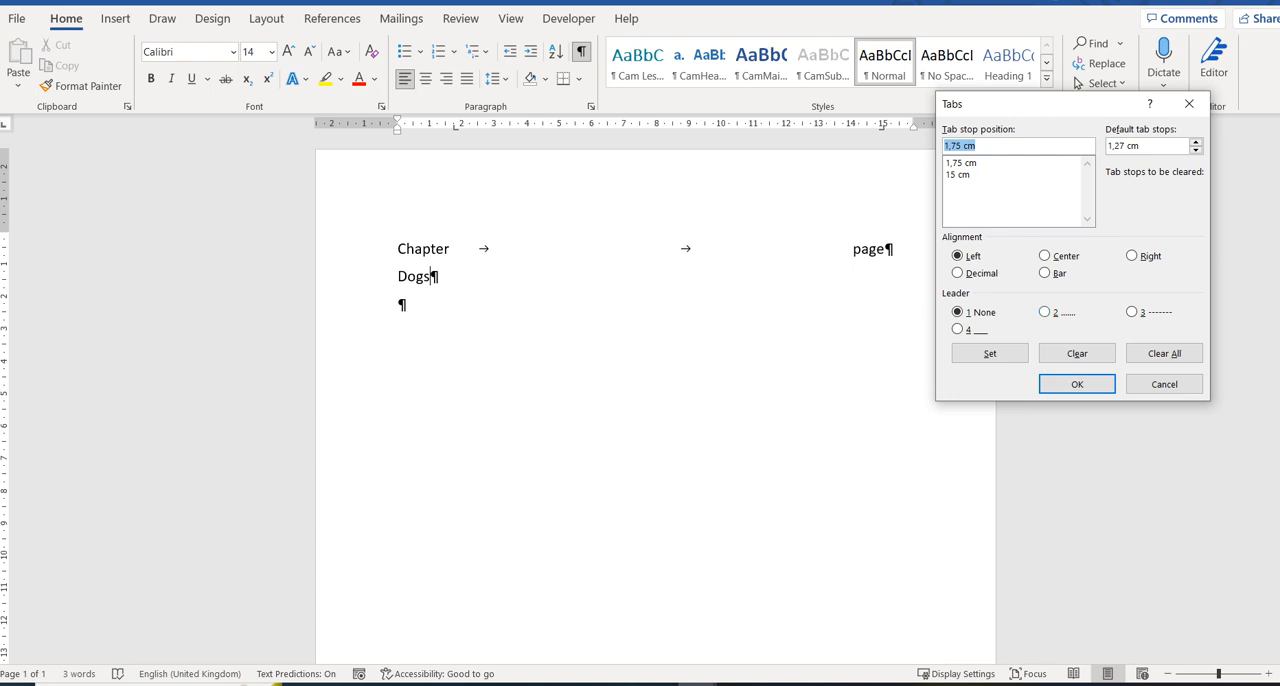
left_click(958, 175)
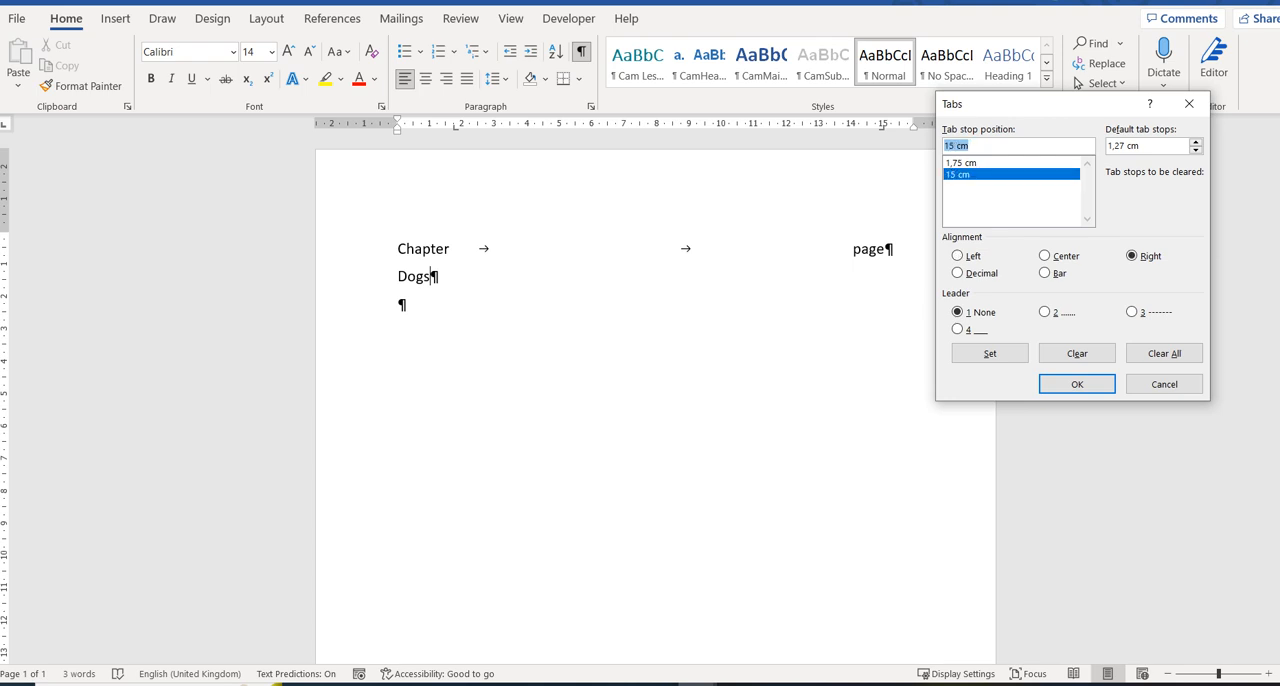
left_click(1046, 312)
left_click(990, 353)
left_click(1077, 384)
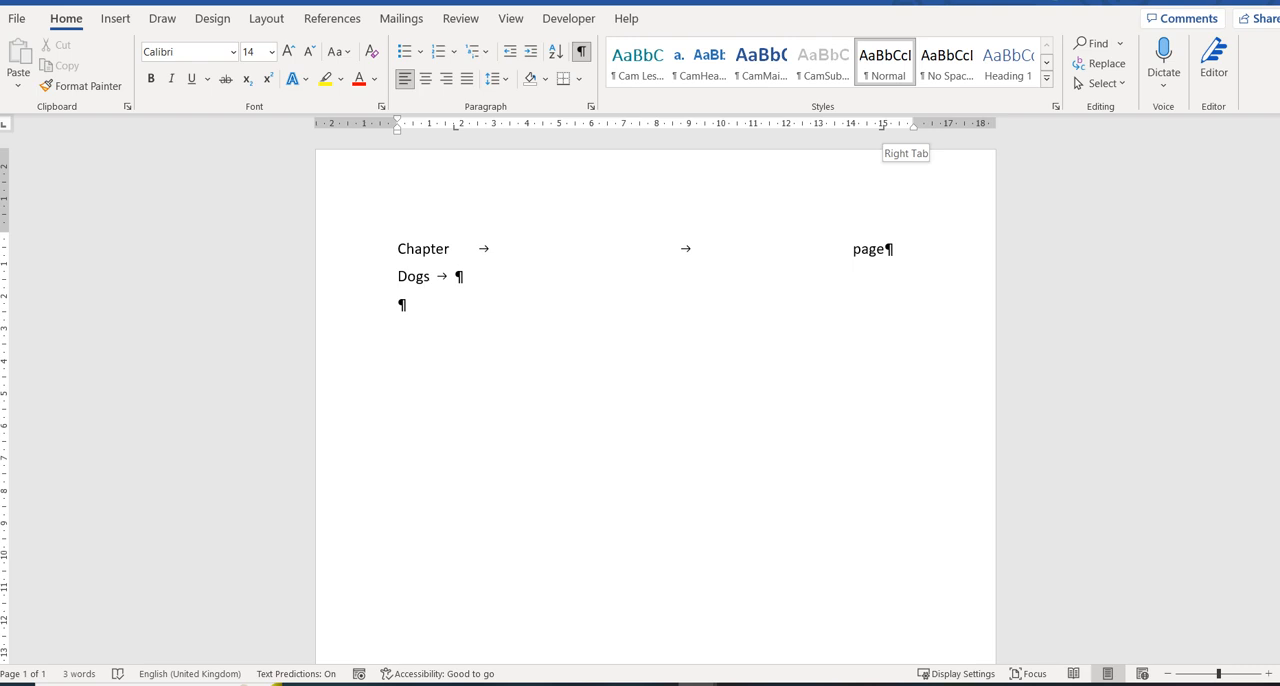
Complete the Dogs row with page 3 at the dotted-leader tab stop and start a new line.
key("Tab")
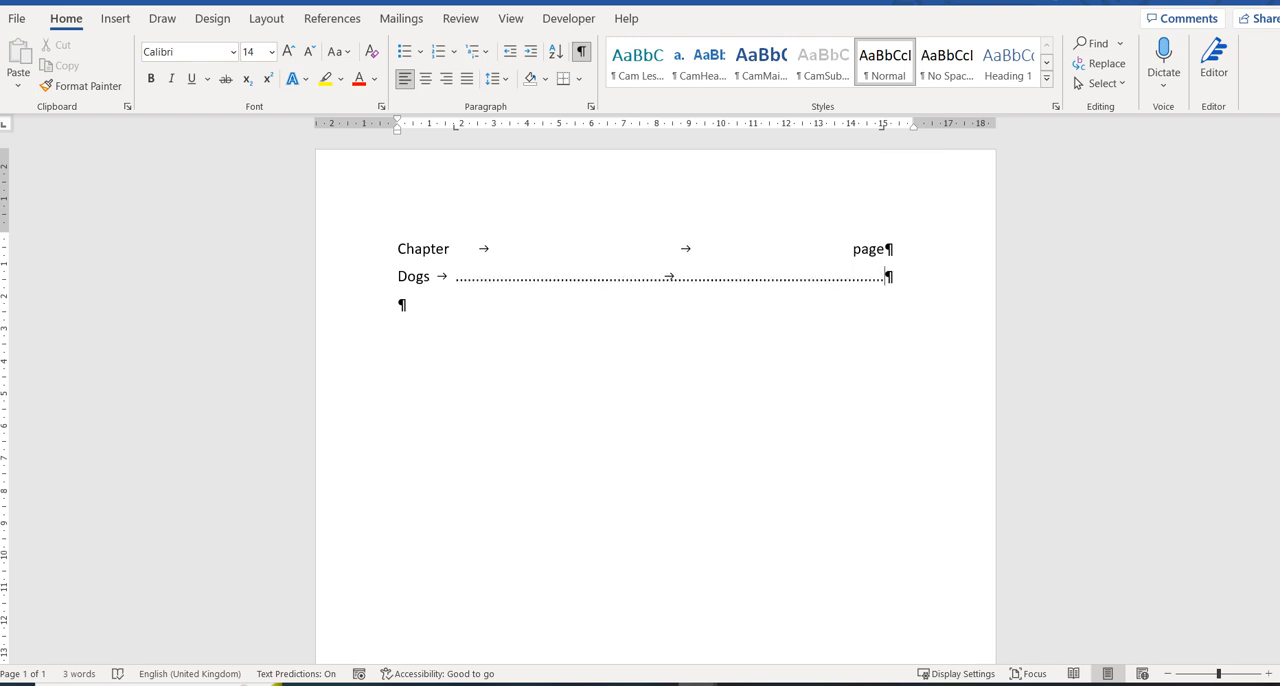
type("page 3")
key("Return")
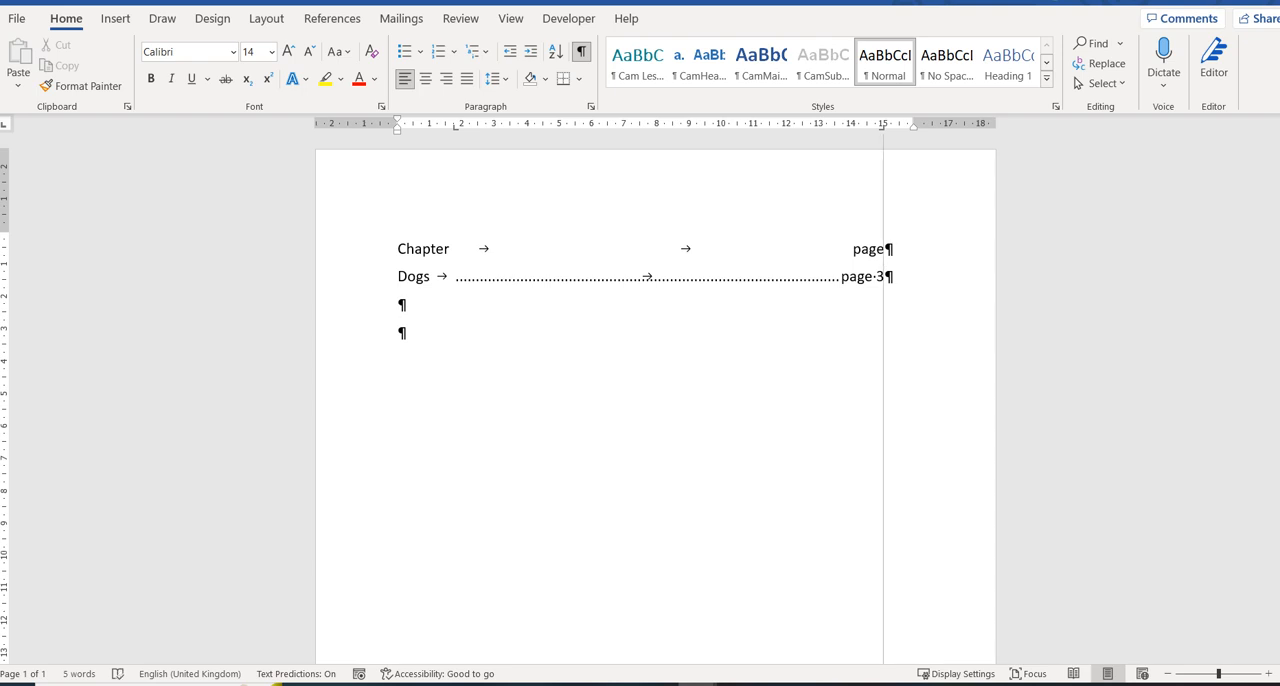
Add a Cats row with page 9 at the dotted-leader tab stop and start a new line.
type("cats")
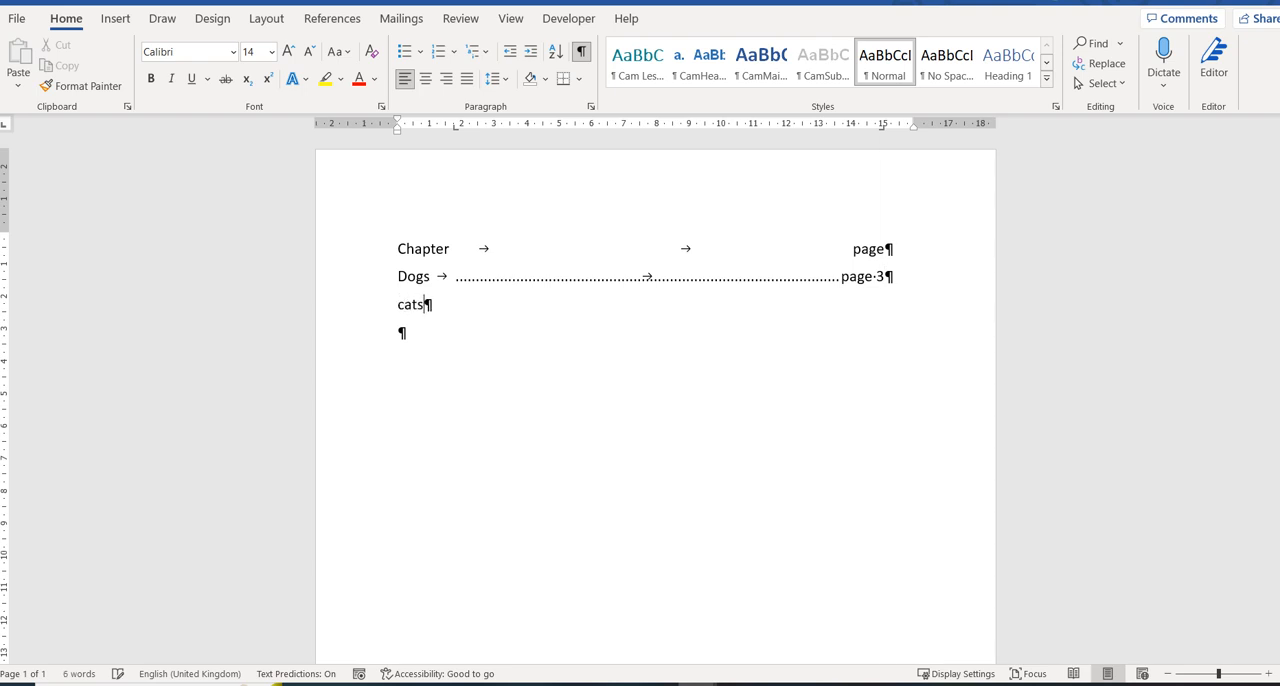
key("Tab")
key("Tab")
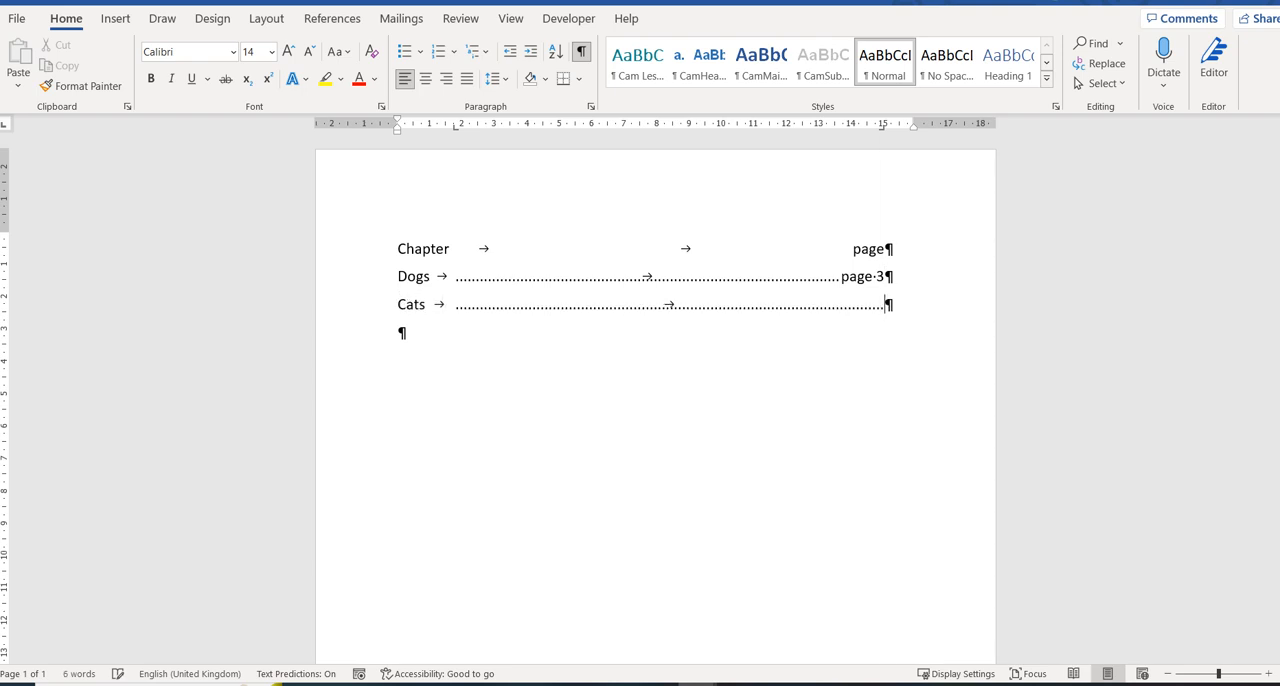
type("page 9")
key("Return")
Add a left tab stop without leader at 8 cm to the empty line below Cats and tab across to it.
left_click(591, 106)
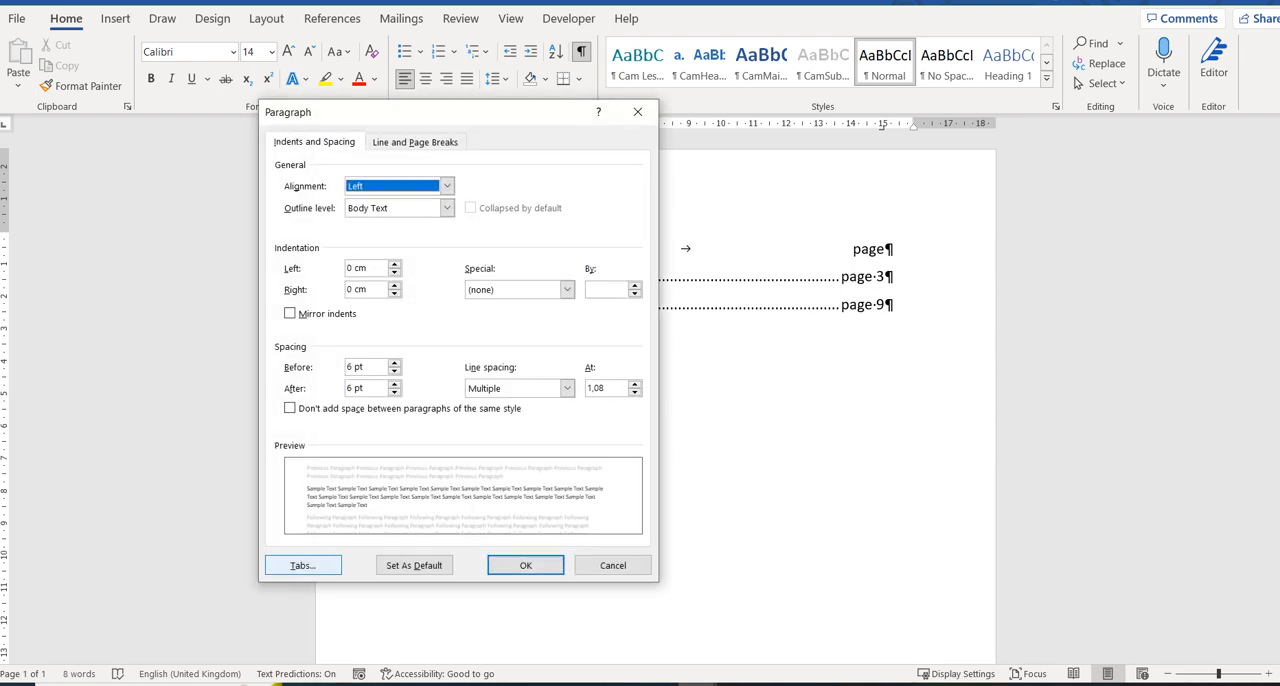
left_click(303, 565)
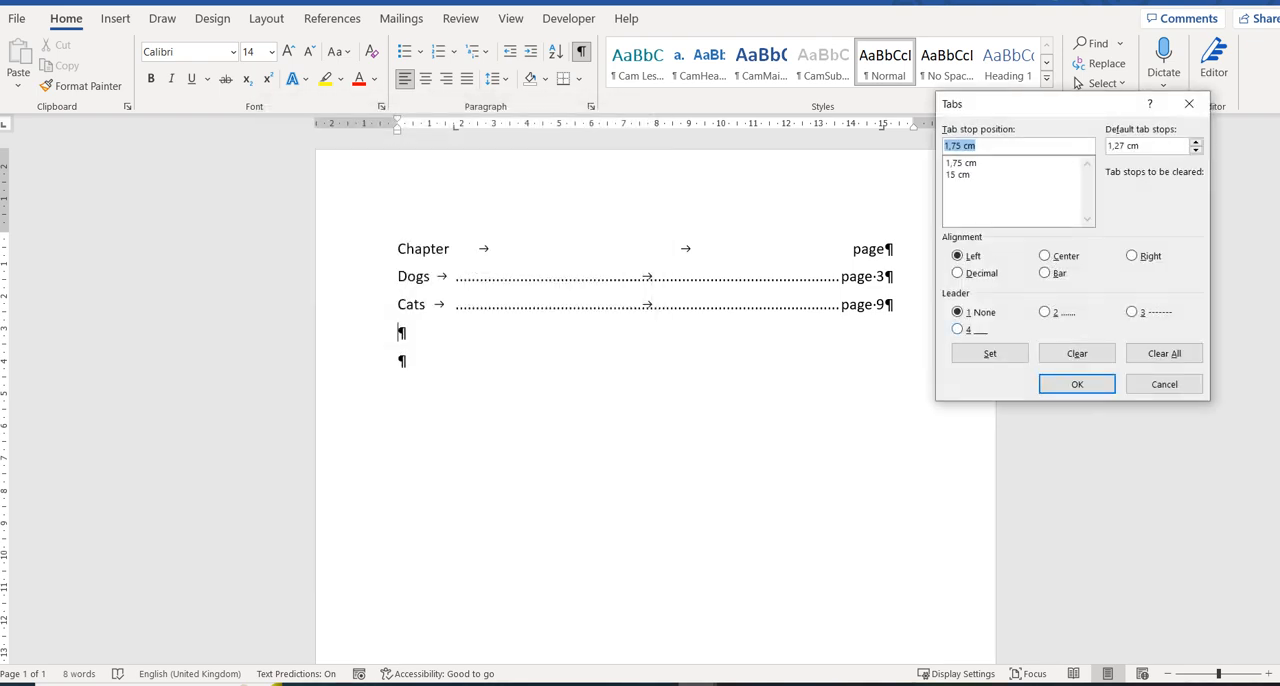
type("8")
left_click(990, 353)
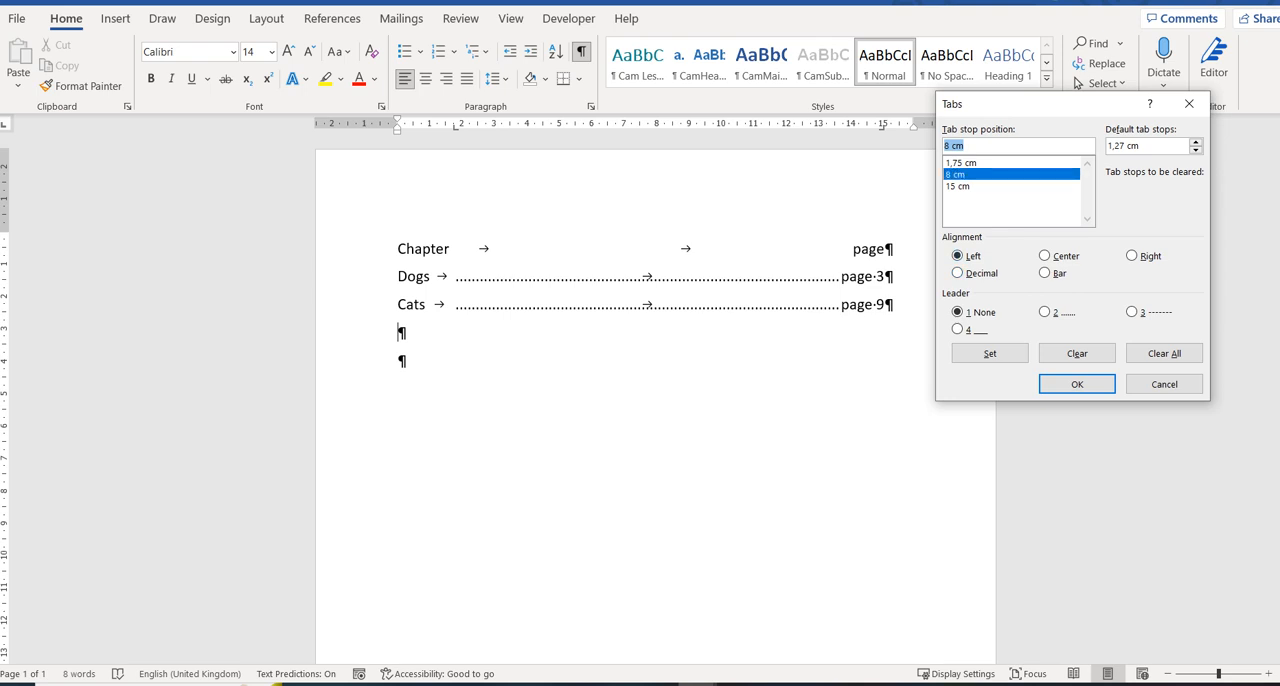
key("Down")
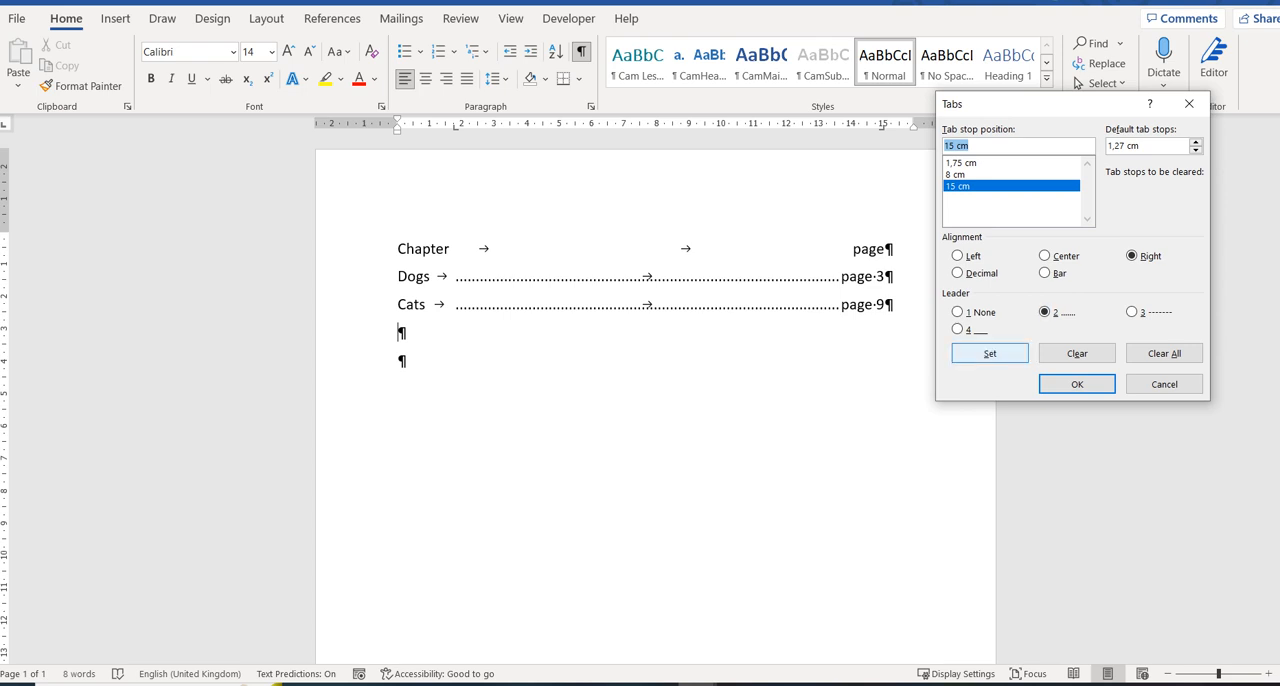
left_click(989, 353)
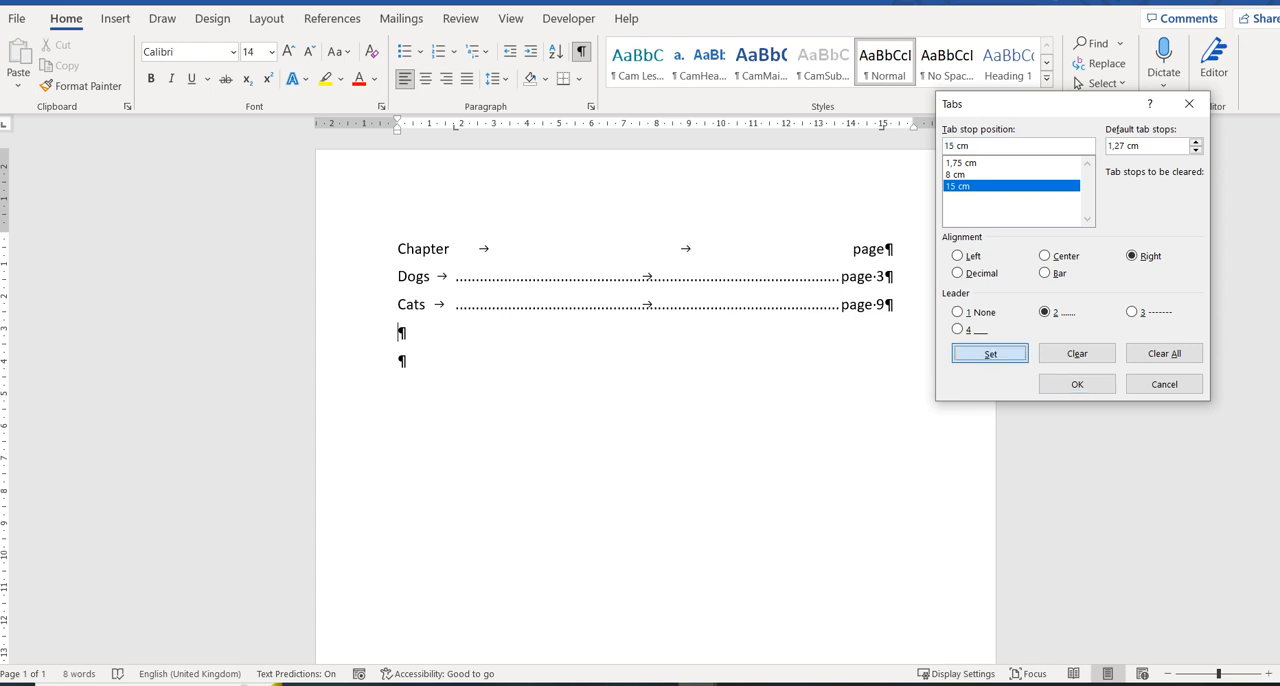
key("Return")
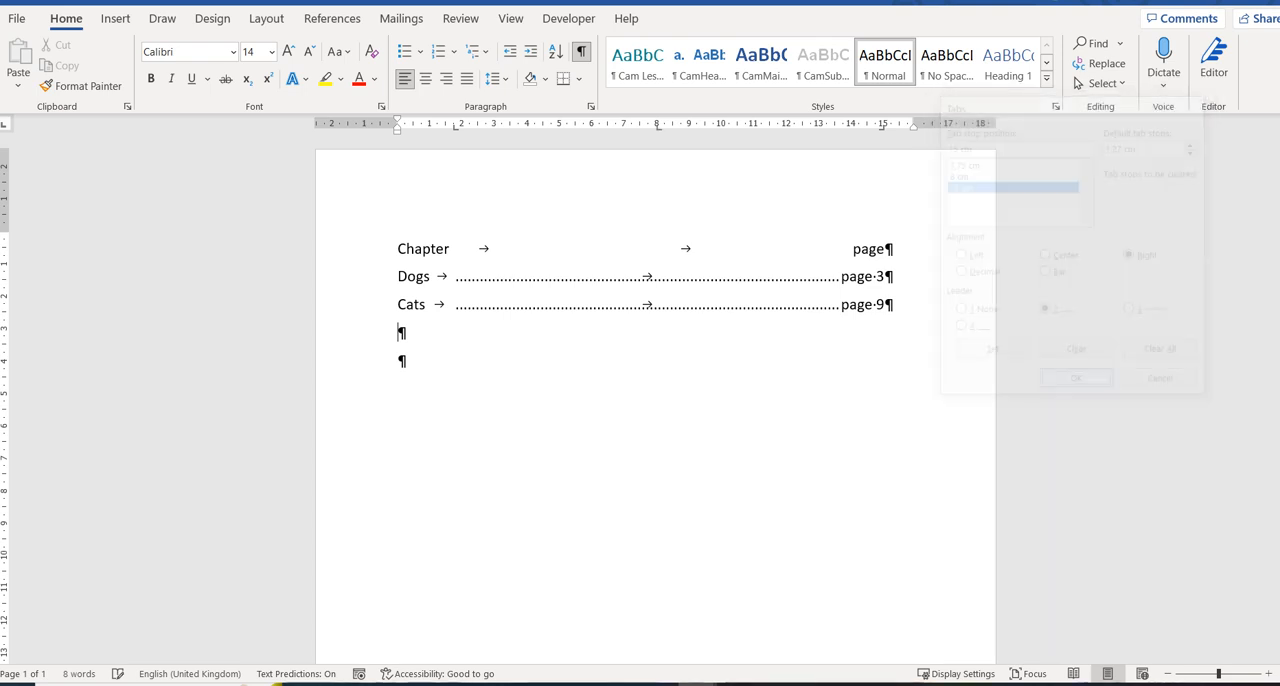
key("Tab")
key("Tab")
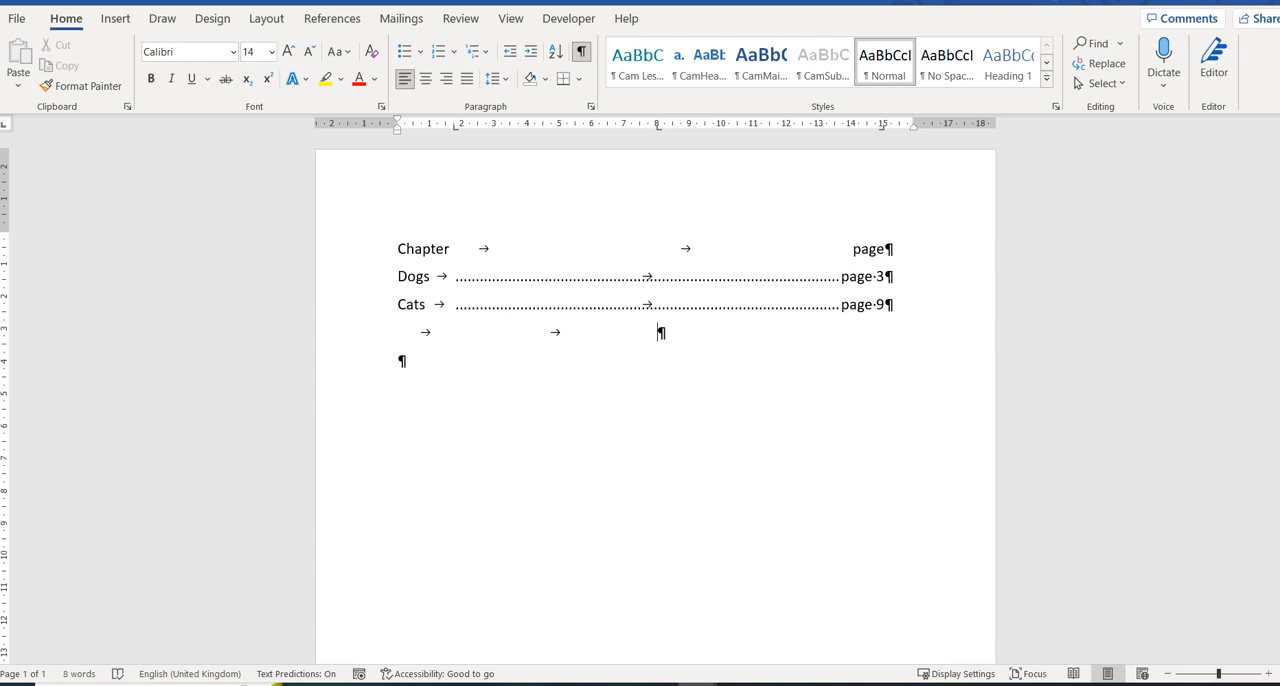
Tab the line below Cats across to 15 cm, and on a new line below set the 15 cm right tab stop's leader to 1 None.
key("Tab")
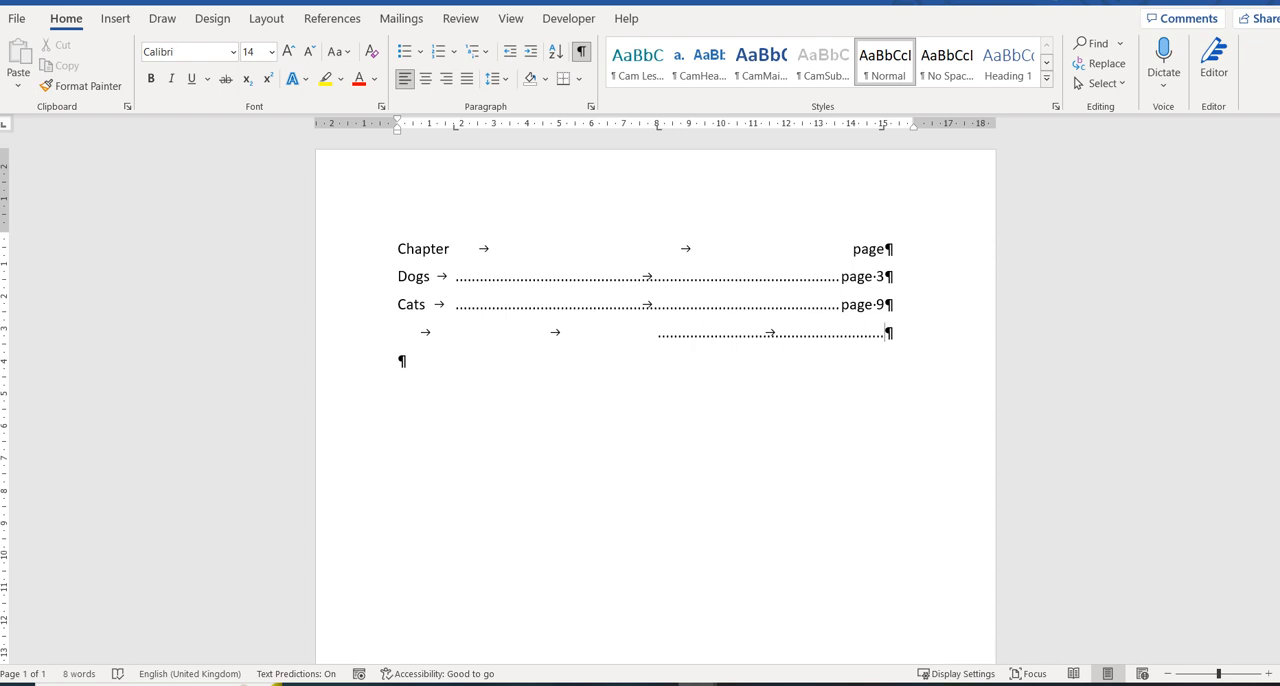
key("Return")
double_click(657, 124)
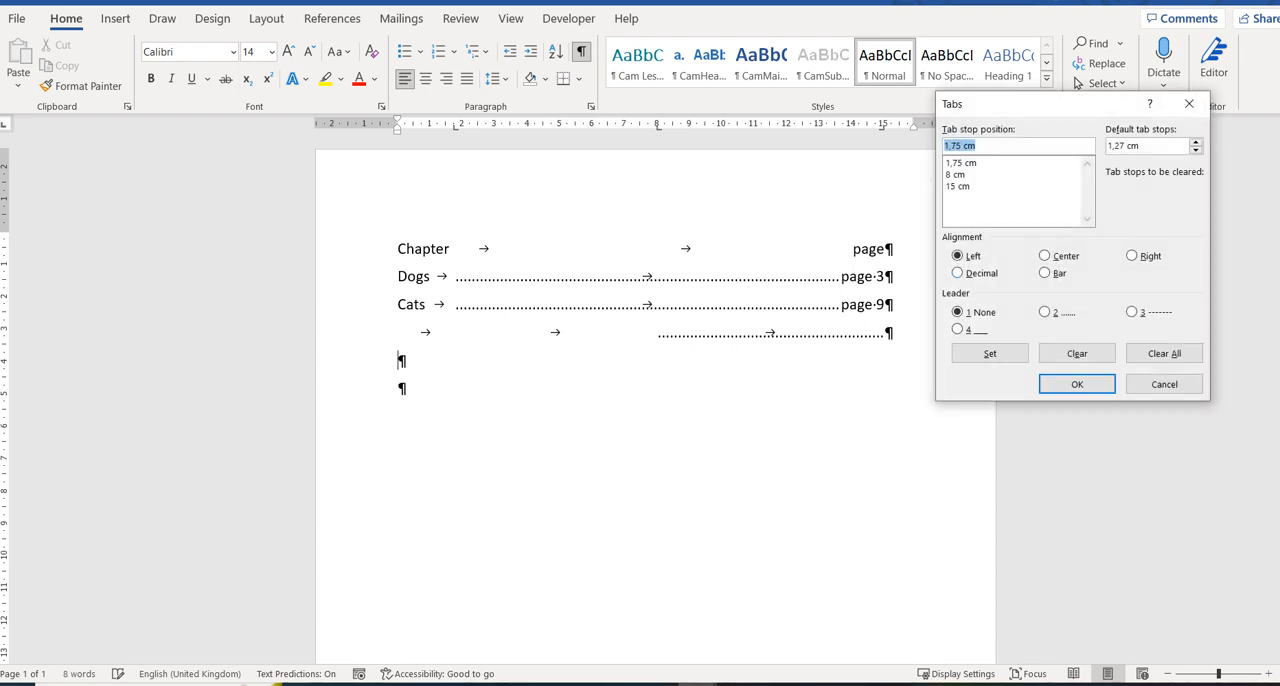
key("Down")
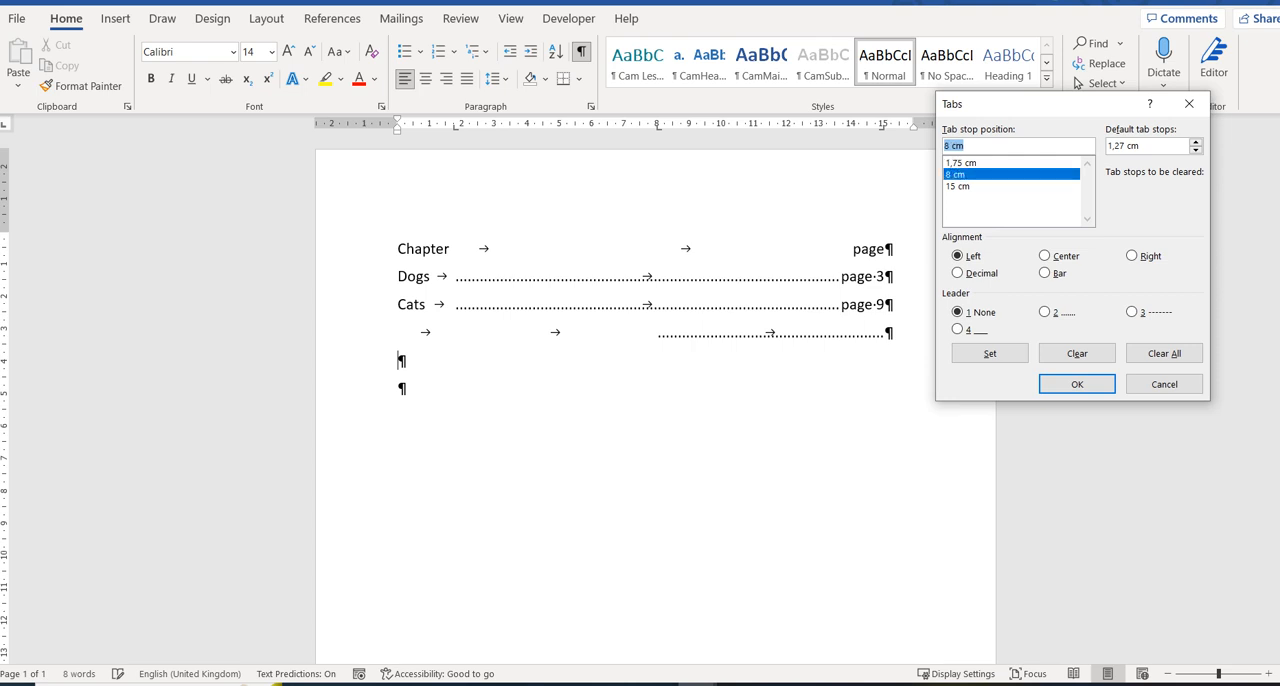
key("Down")
key("alt+1")
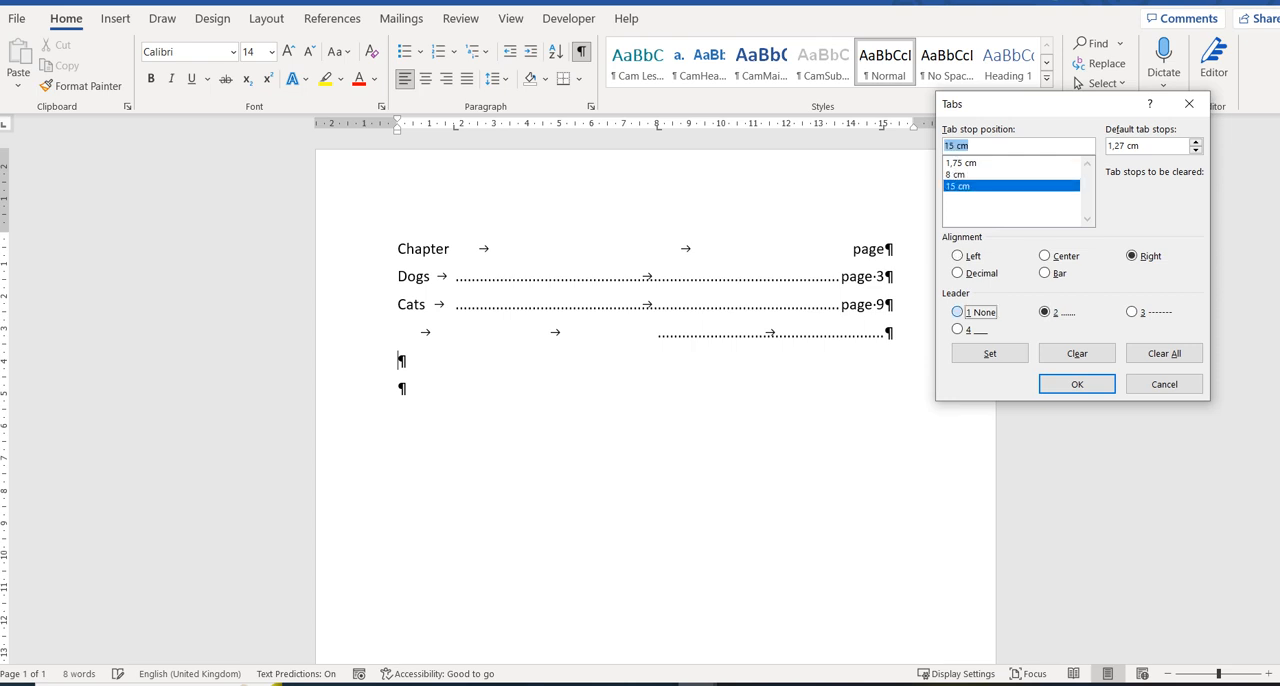
key("Tab")
key("Return")
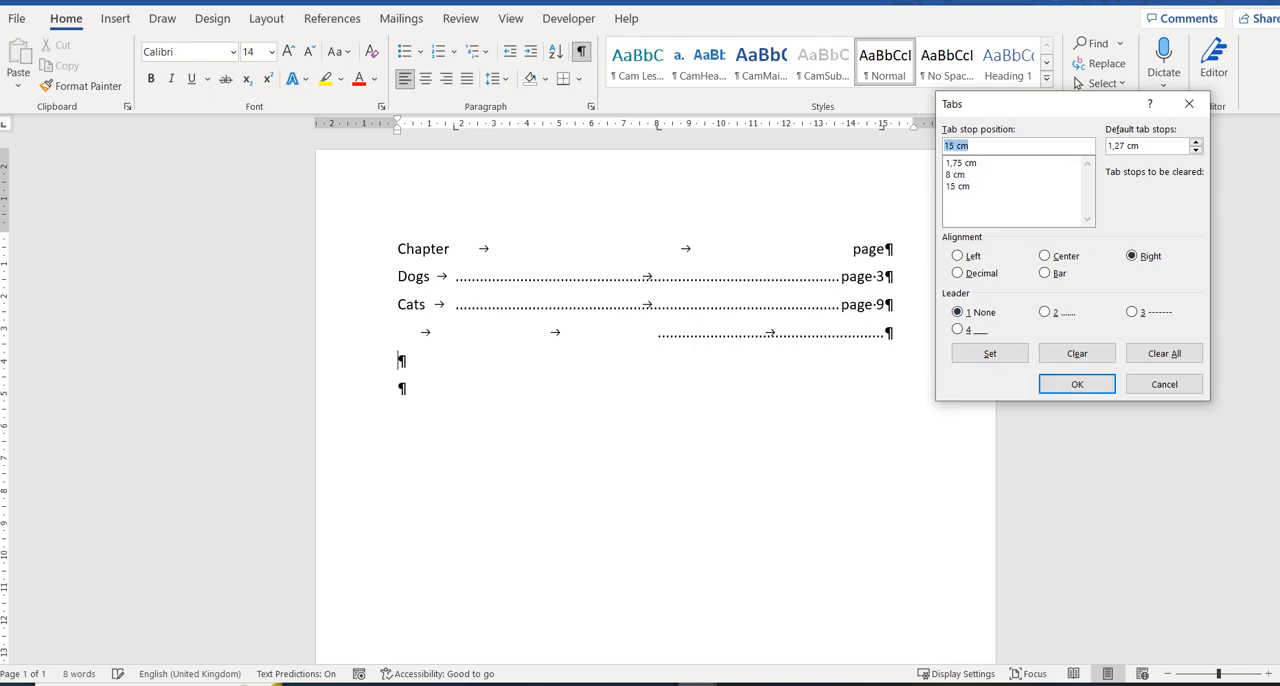
Give the new line's 8 cm left tab stop the dashed leader 3 and tab across to the 15 cm stop.
key("Up")
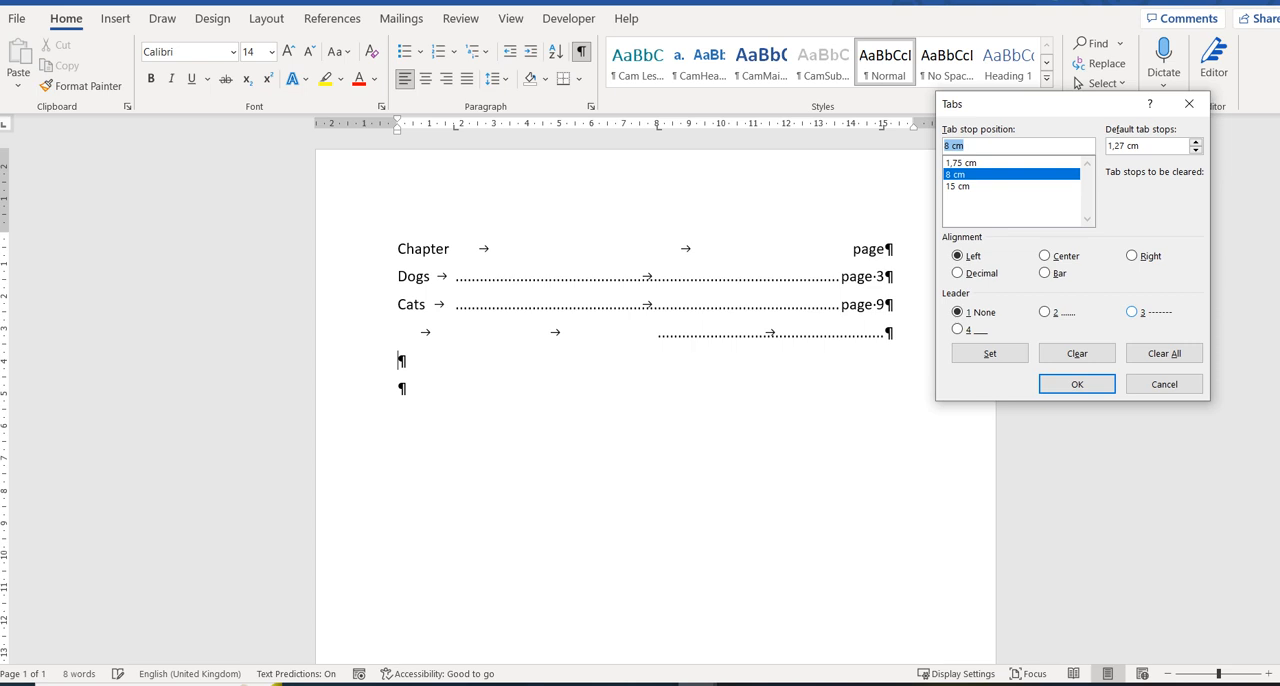
left_click(1132, 312)
left_click(990, 353)
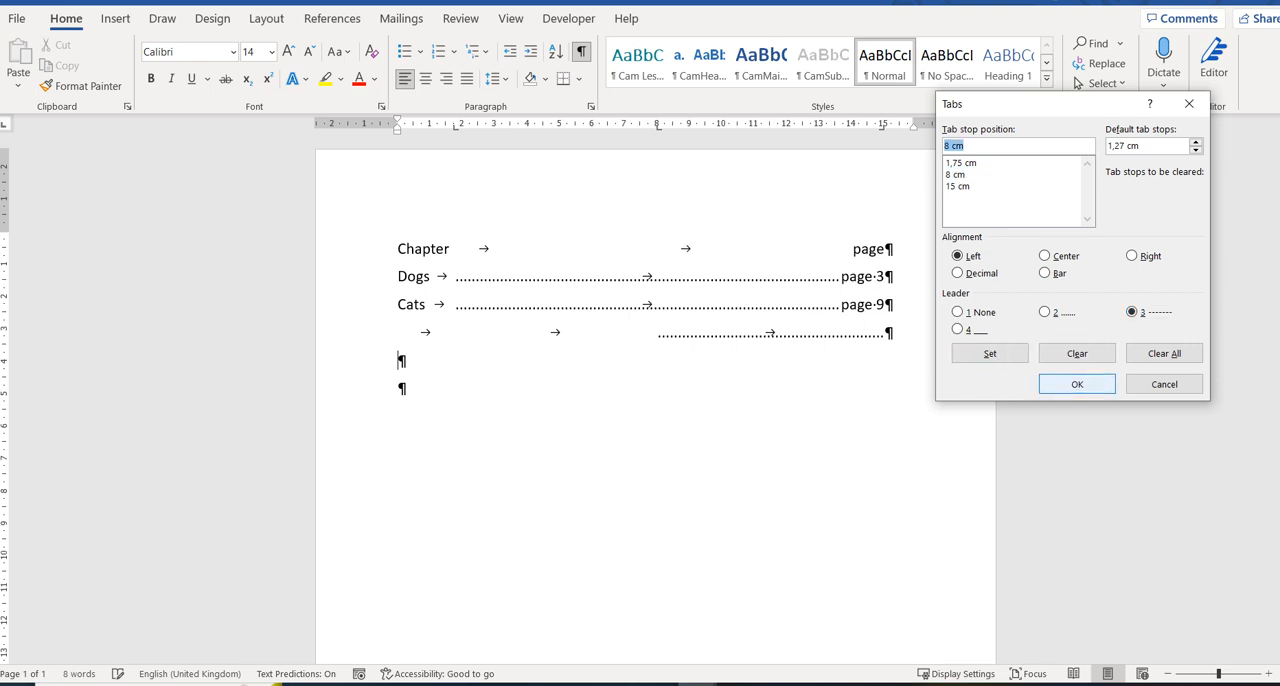
left_click(1077, 384)
key("Tab")
key("Tab")
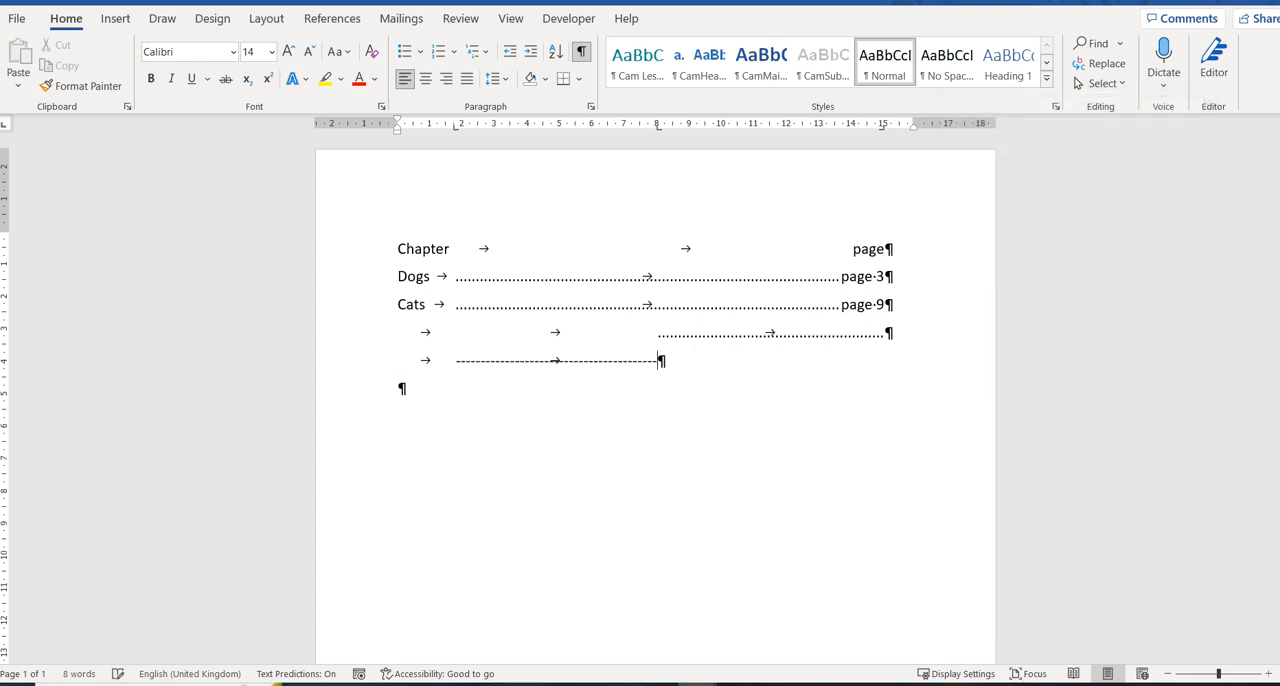
key("Tab")
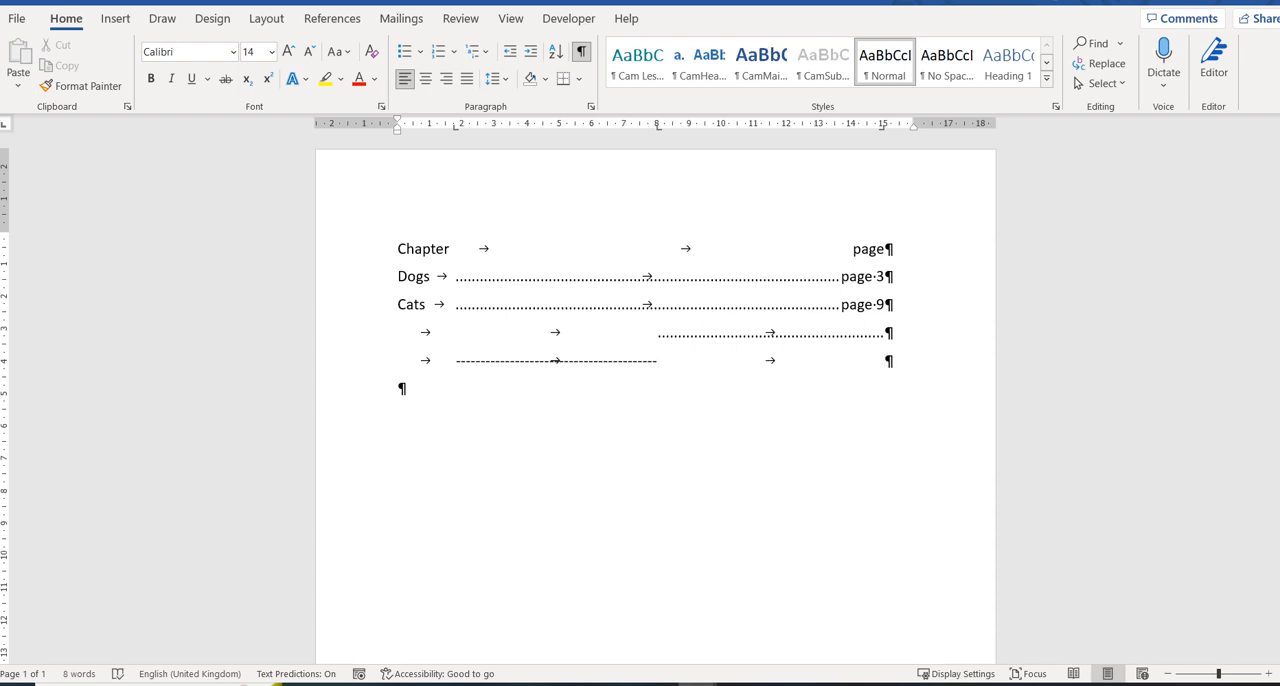